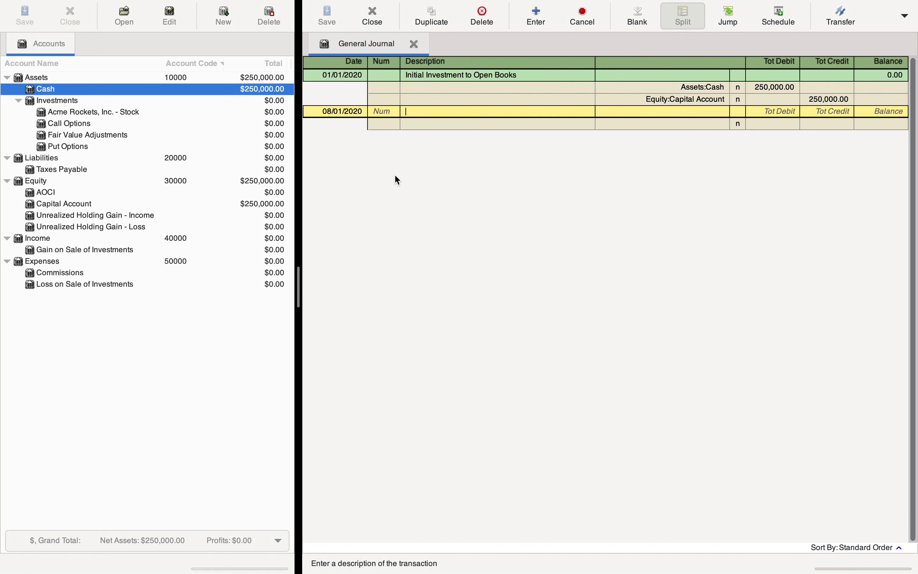
Step: Enter "Purchased Call Option" as the description of the new 08/01/2020 journal transaction
text(Ca)
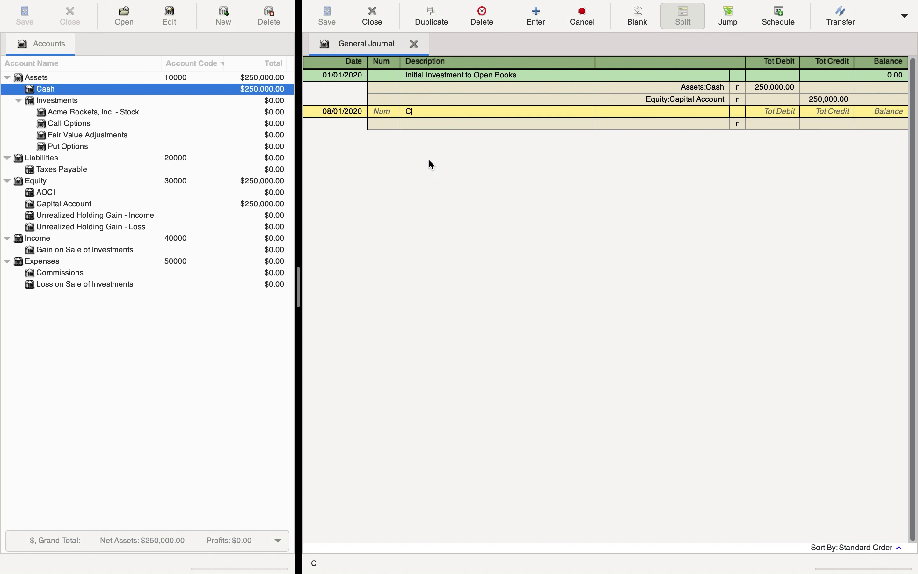
key(BackSpace)
key(BackSpace)
text(Purs)
key(BackSpace)
text(chased Call Option)
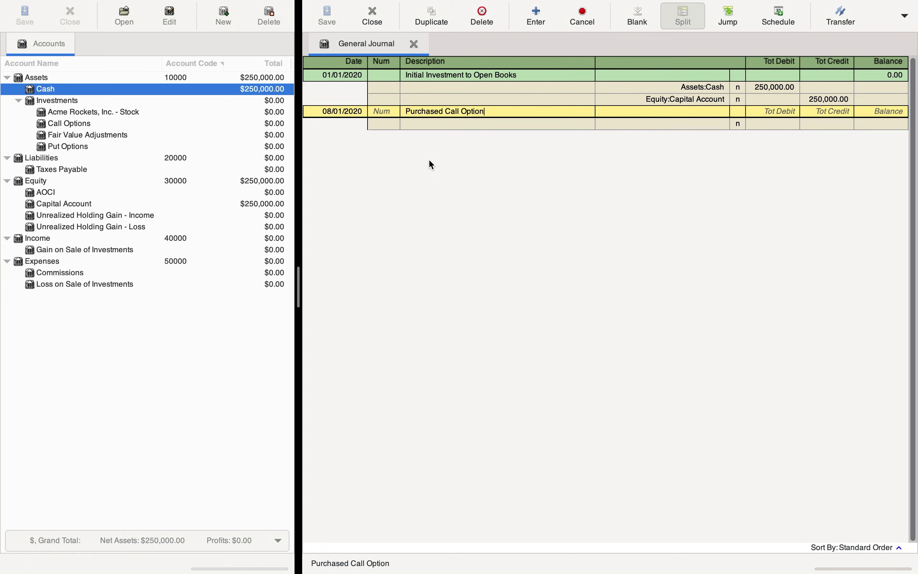
key(Tab)
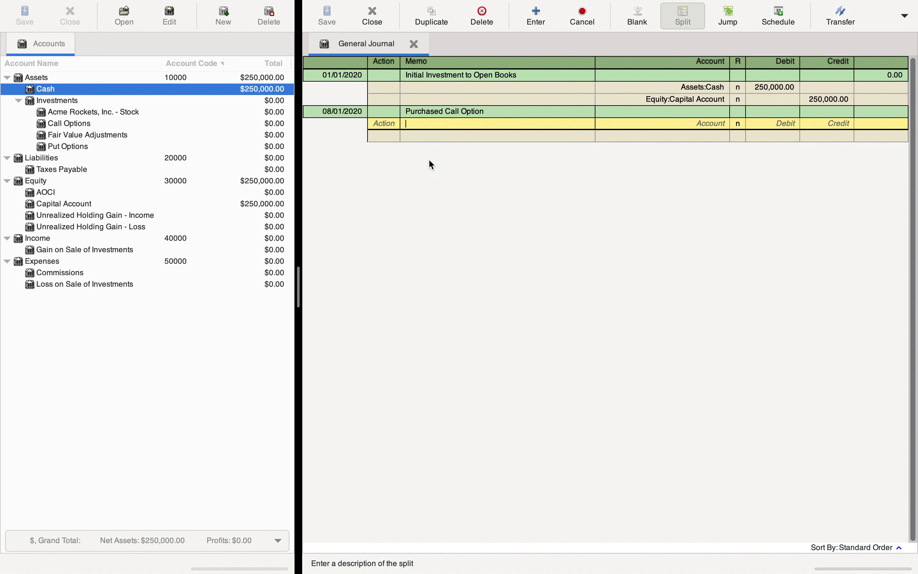
Step: Debit Assets:Investments:Call Options for 800 in the first split of the Purchased Call Option transaction
key(Tab)
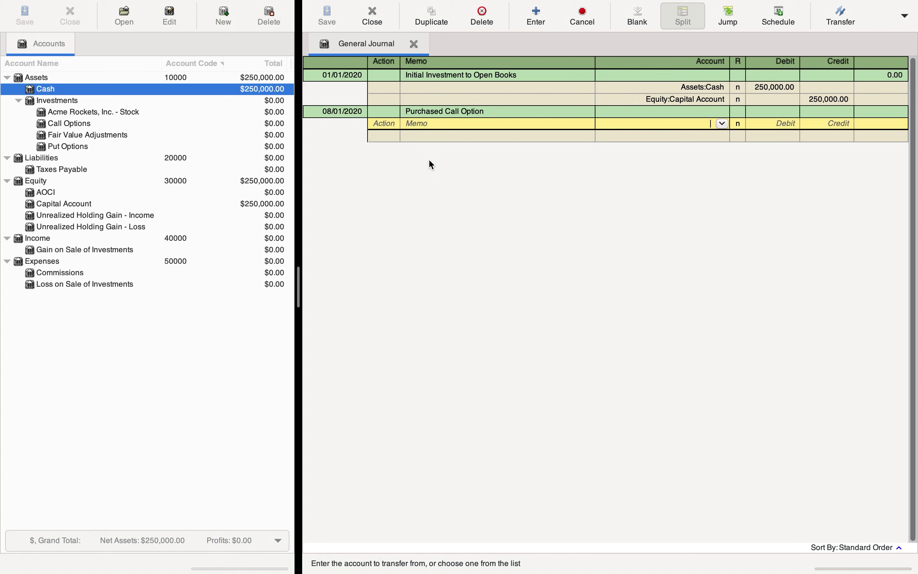
text(call)
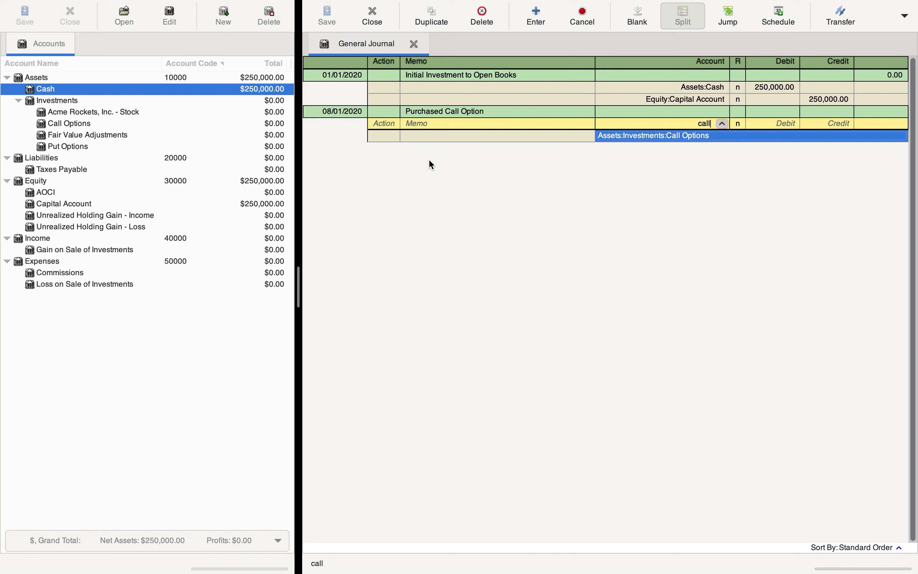
key(Tab)
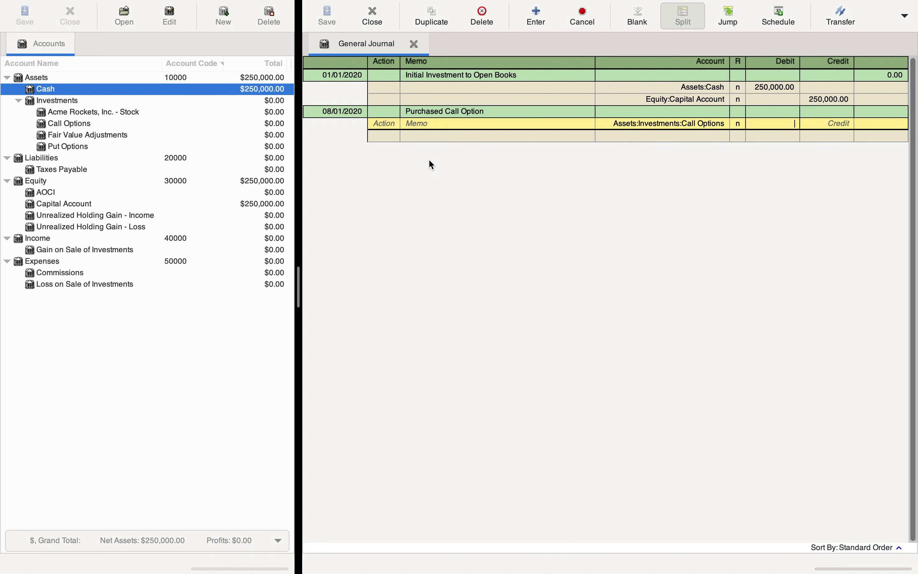
text(800)
key(Tab)
Step: Assign the balancing 800.00 credit to Assets:Cash, record the Purchased Call Option transaction and move to a new blank one
key(Tab)
key(Tab)
key(Tab)
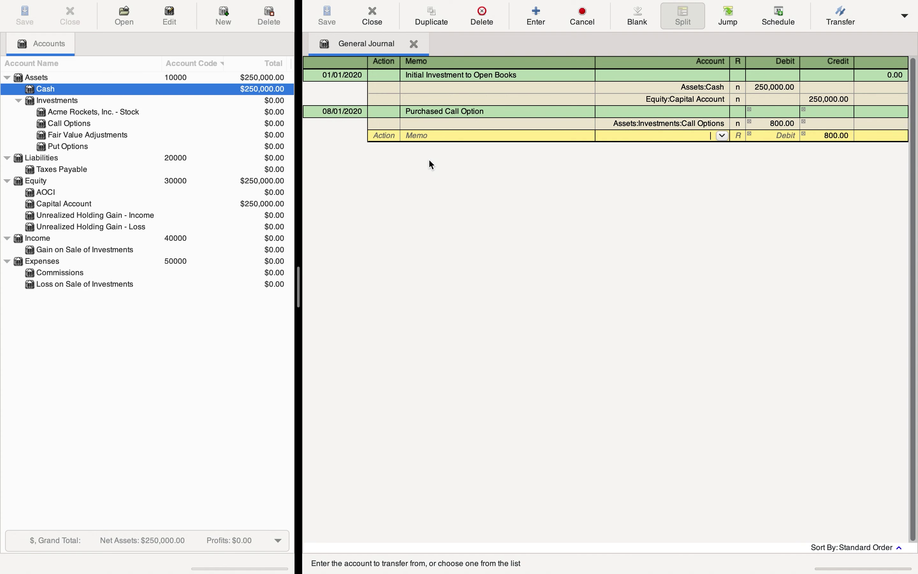
text(cash)
key(Tab)
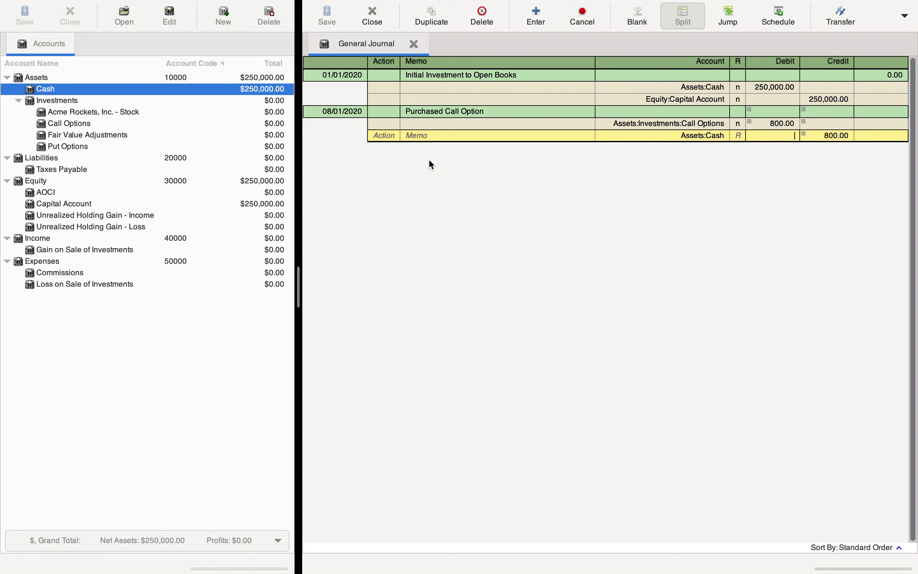
key(Return)
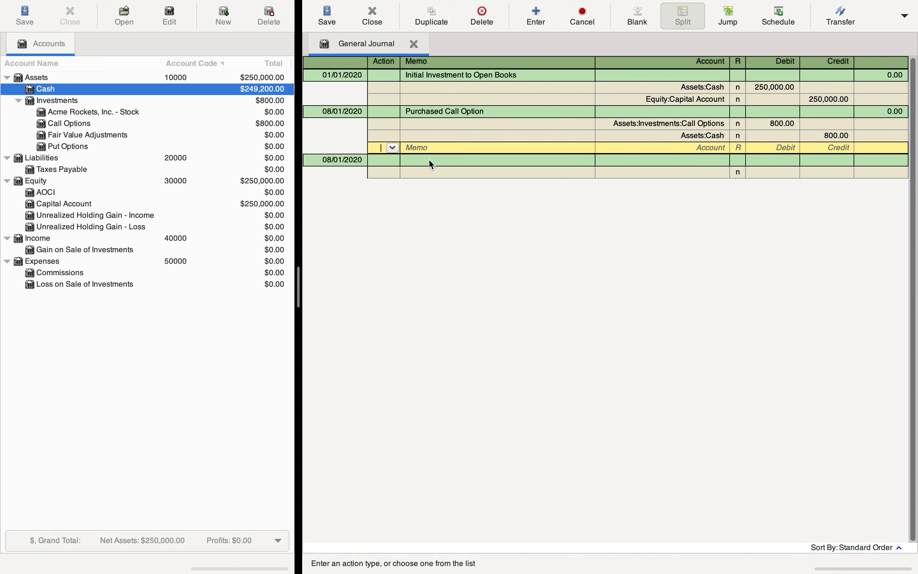
key(Return)
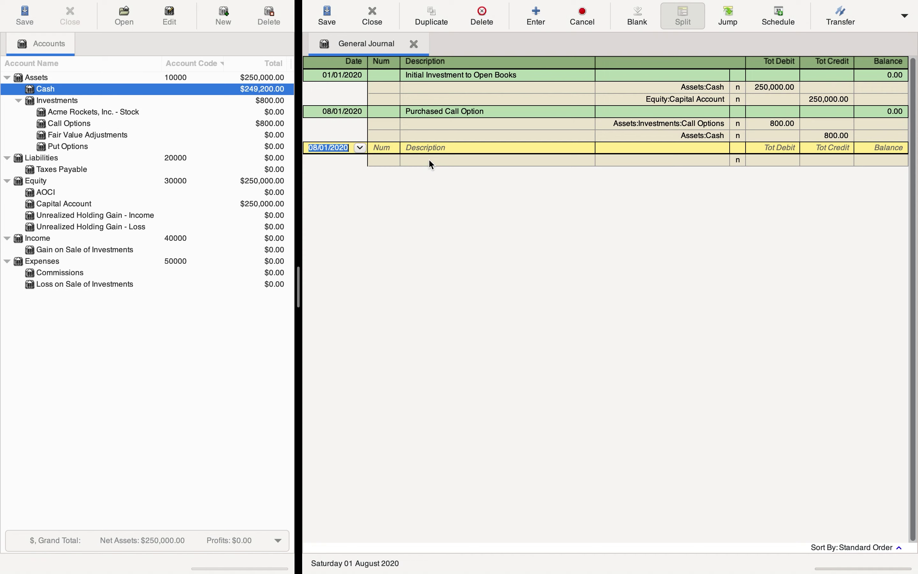
Step: Set the date of the new blank transaction to 09/30/2020
key(plus)
key(plus)
key(plus)
key(plus)
key(plus)
key(plus)
key(plus)
key(plus)
key(plus)
key(plus)
key(plus)
key(plus)
key(plus)
key(plus)
key(plus)
key(plus)
key(plus)
key(plus)
key(plus)
key(plus)
key(plus)
key(plus)
key(plus)
key(plus)
key(plus)
key(plus)
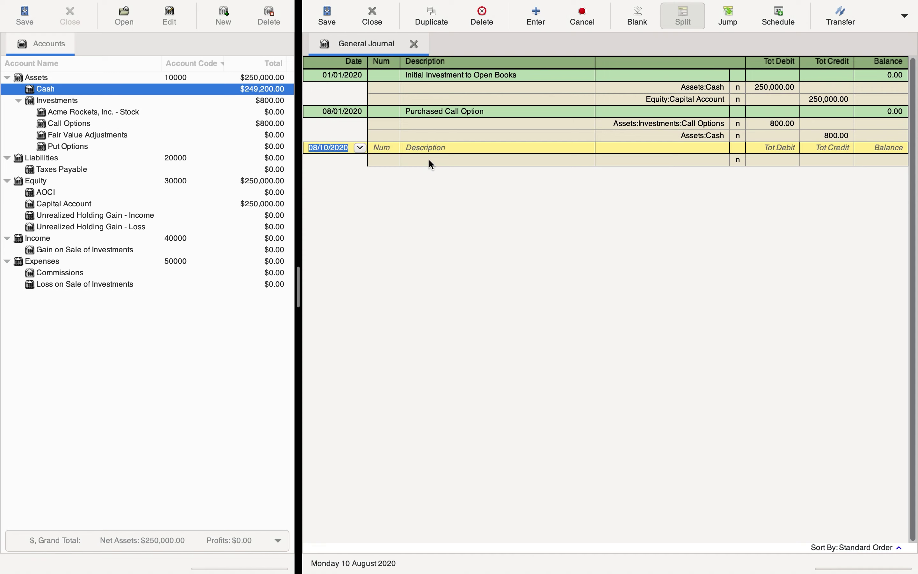
key(plus)
key(plus)
key(plus)
key(plus)
key(plus)
key(plus)
key(plus)
key(plus)
key(plus)
key(plus)
key(plus)
key(plus)
key(plus)
key(plus)
key(plus)
key(plus)
key(plus)
key(plus)
key(plus)
key(plus)
key(plus)
key(plus)
key(plus)
key(plus)
key(plus)
key(plus)
key(plus)
key(plus)
key(plus)
key(plus)
key(plus)
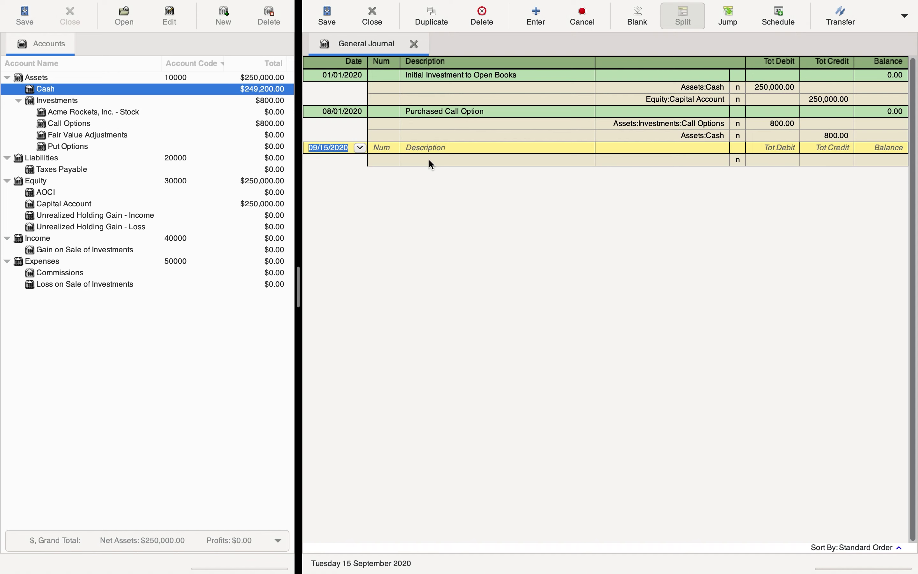
key(plus)
key(plus)
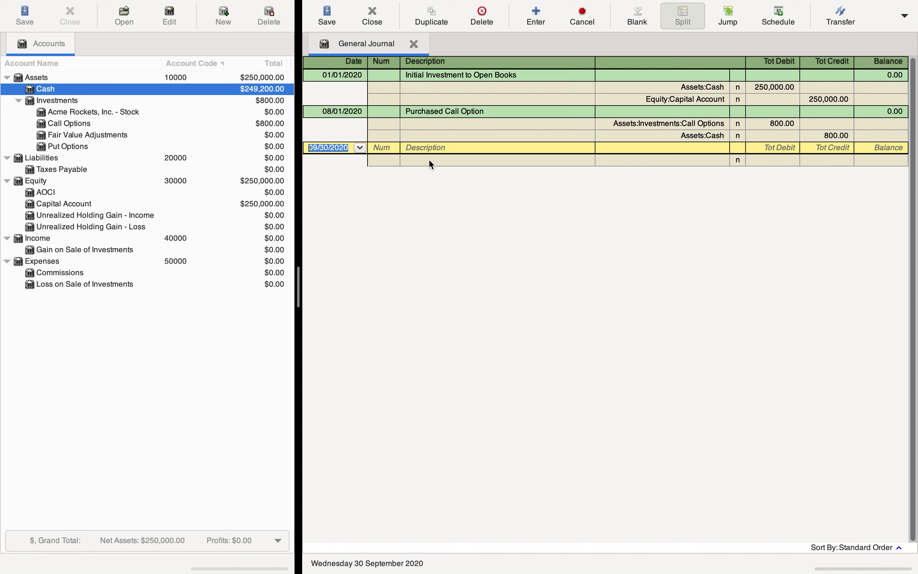
Step: Enter "Adjust Intrinsic Value" as the description of the 09/30/2020 transaction and go to its first split's account
key(Tab)
key(Tab)
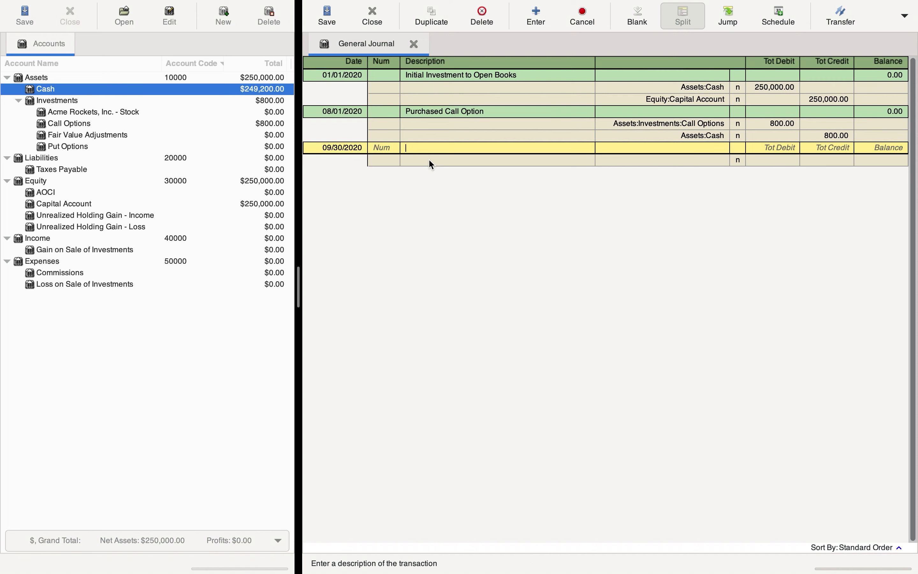
text(Adjust)
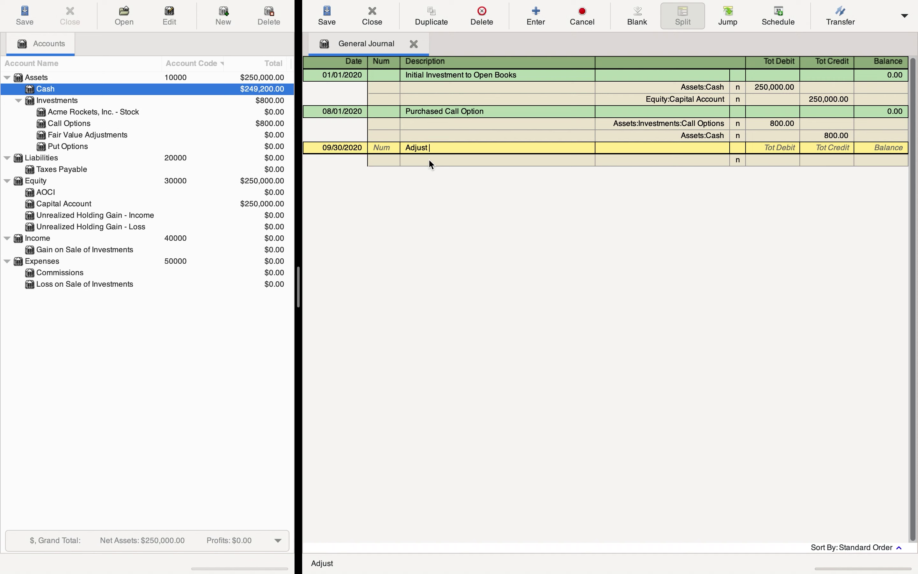
text( Int)
text(rinsic Value)
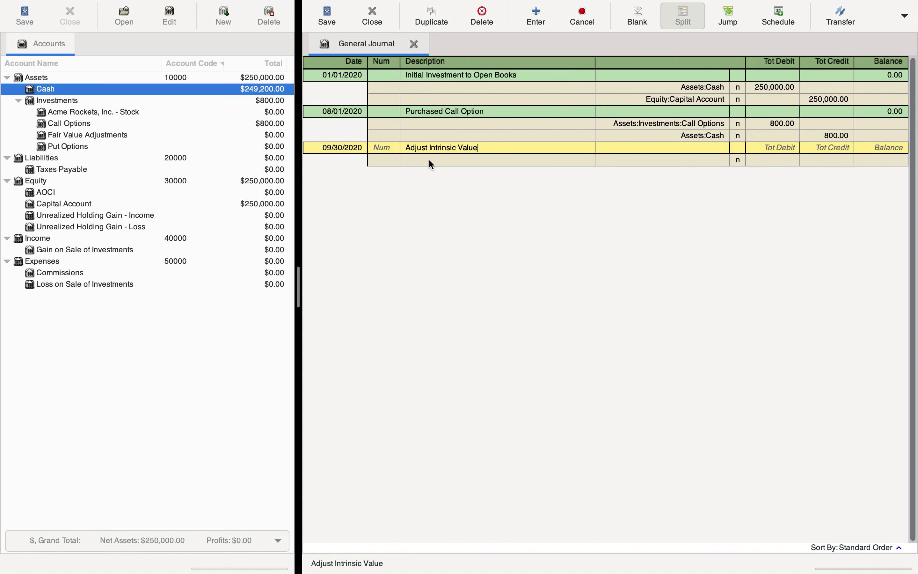
key(Tab)
key(Tab)
key(Tab)
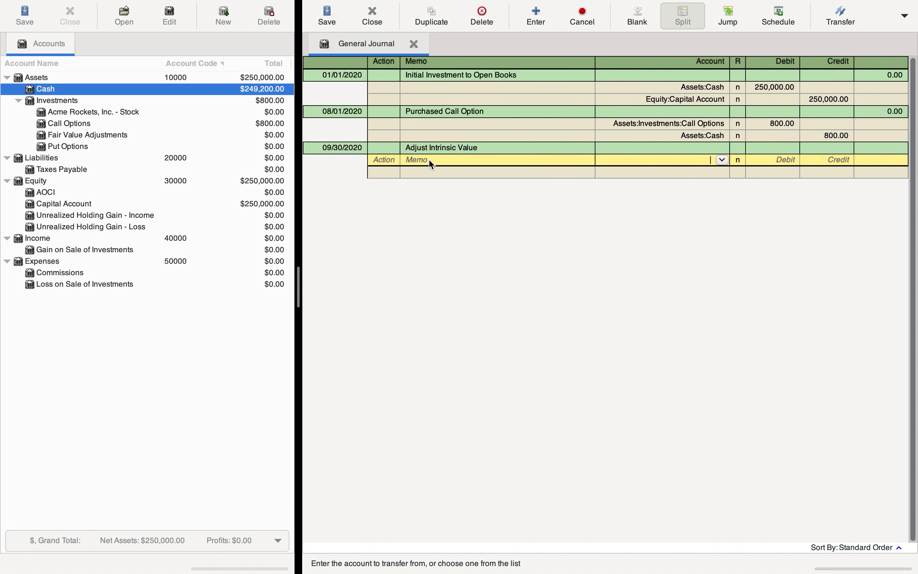
key(Tab)
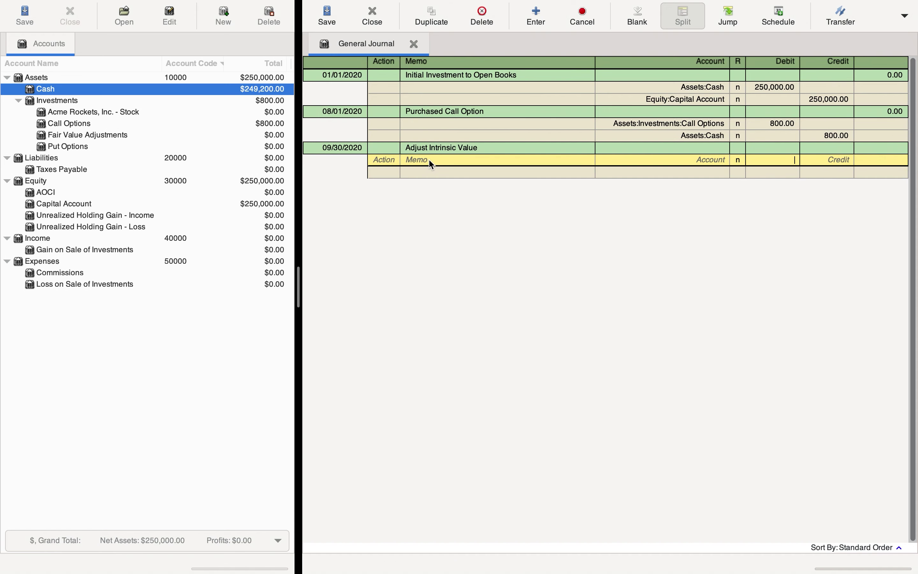
key(shift+Tab)
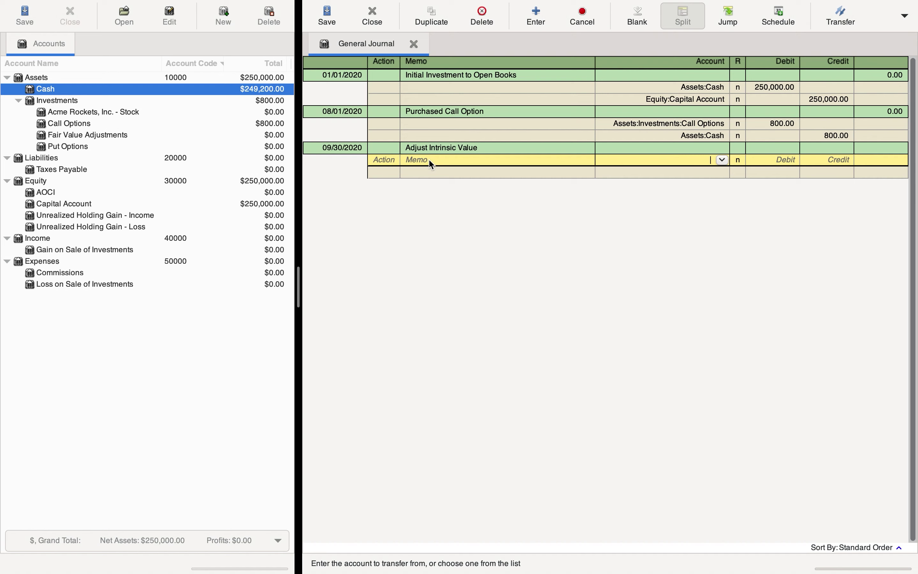
text(un)
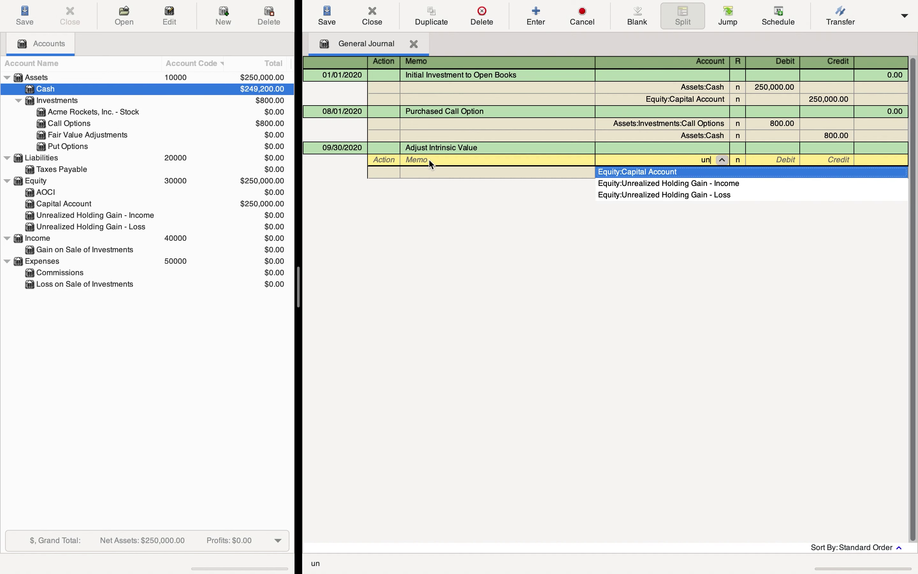
key(Down)
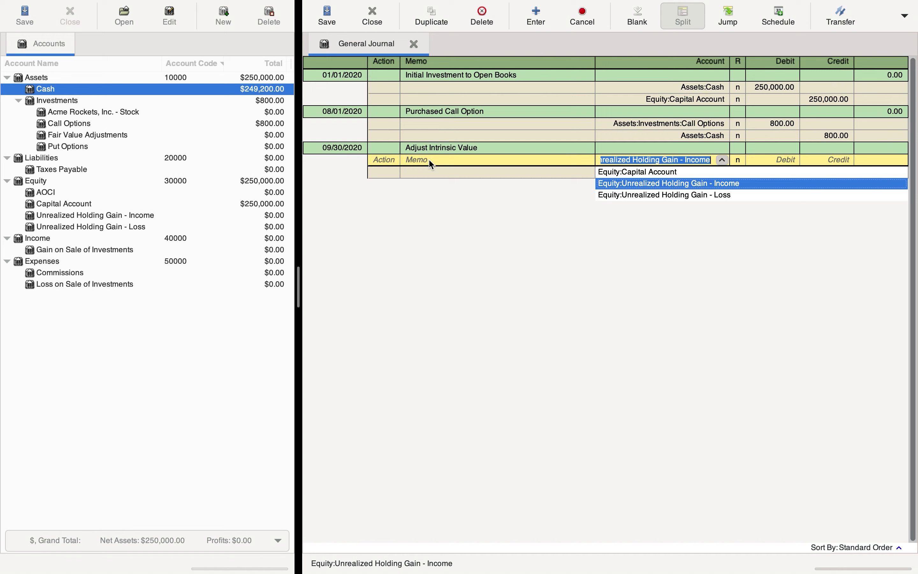
key(BackSpace)
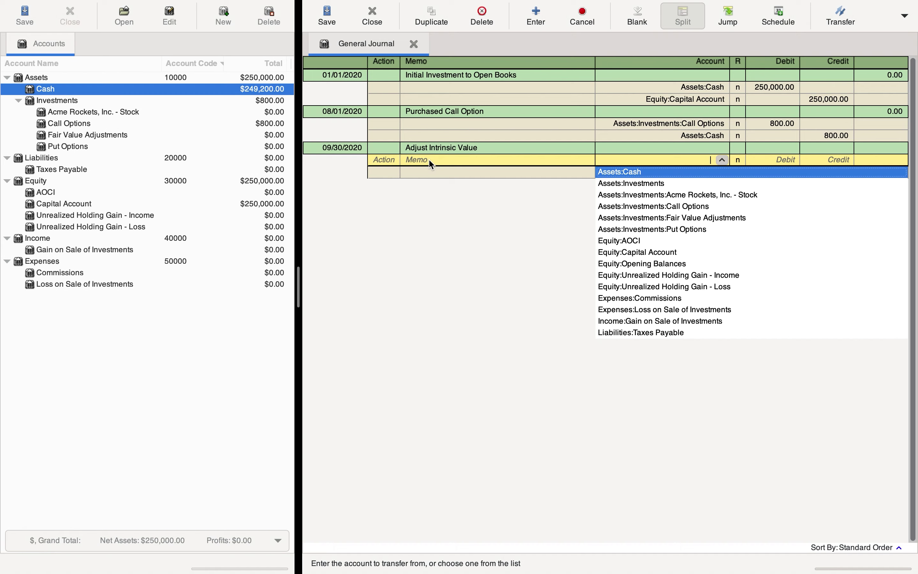
Step: Debit Assets:Investments:Call Options for 25000 in the first split of the Adjust Intrinsic Value transaction
text(call)
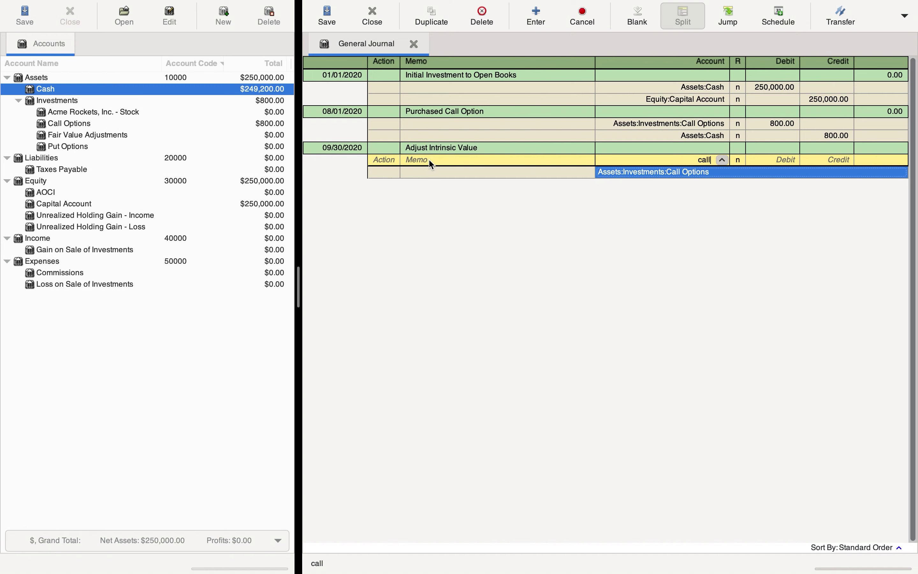
key(Tab)
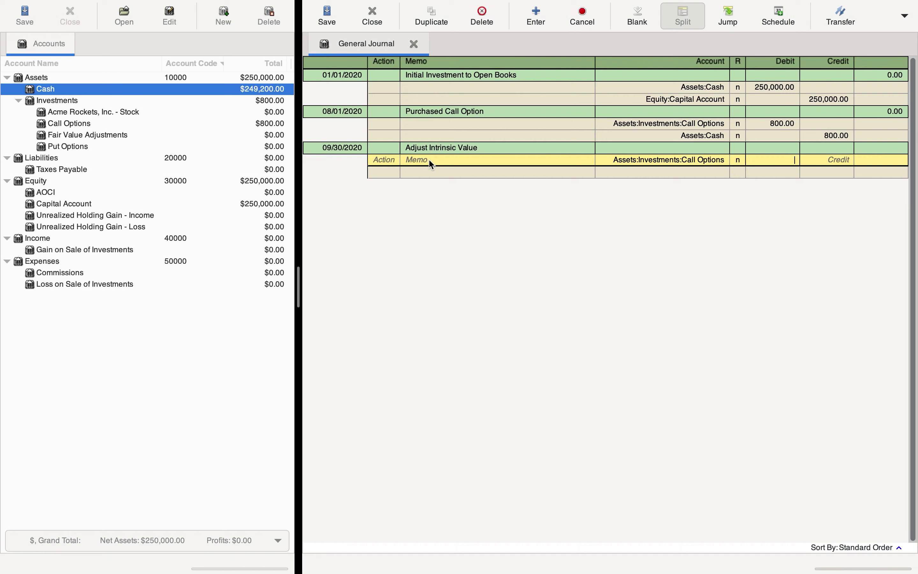
text(25000)
Step: Assign the balancing 25,000.00 credit to Equity:Unrealized Holding Gain - Income and record the Adjust Intrinsic Value transaction
key(Return)
key(Tab)
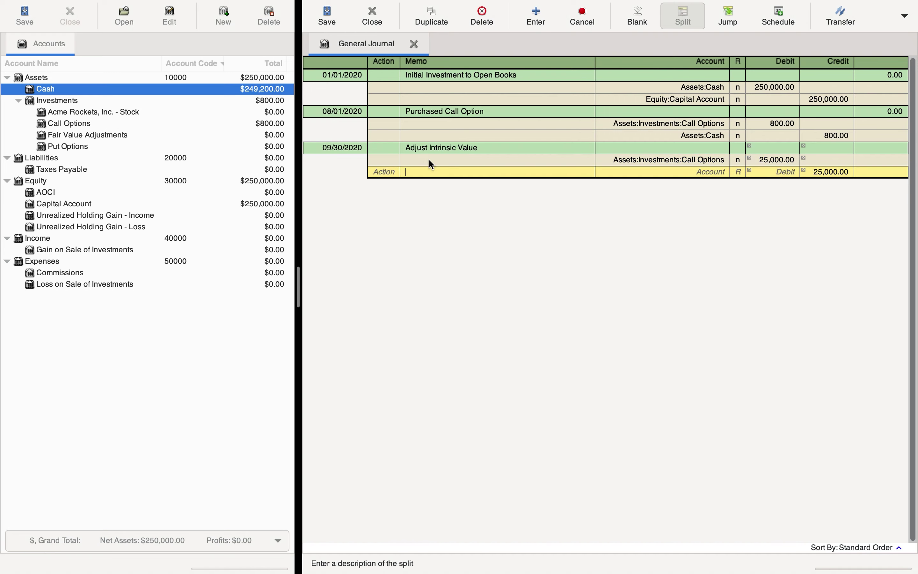
key(Tab)
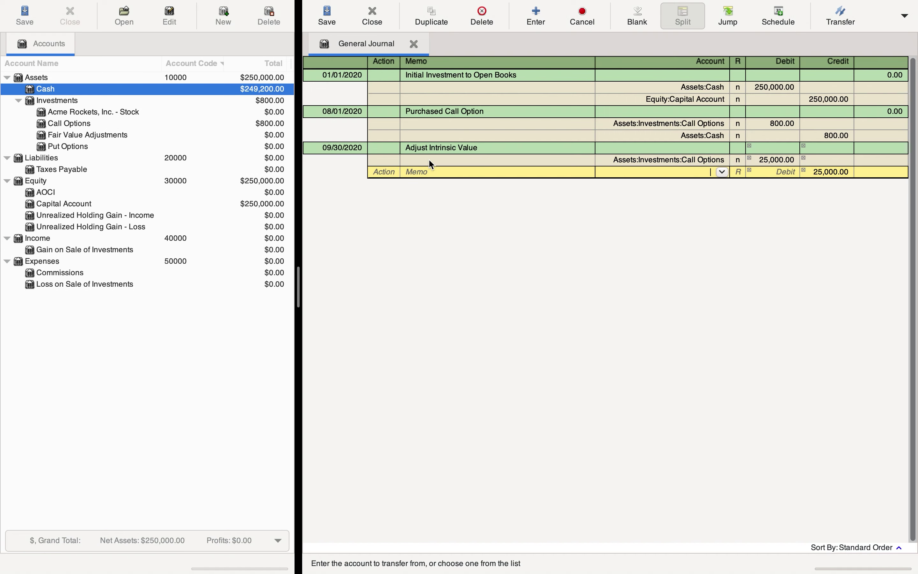
text(unr)
key(Tab)
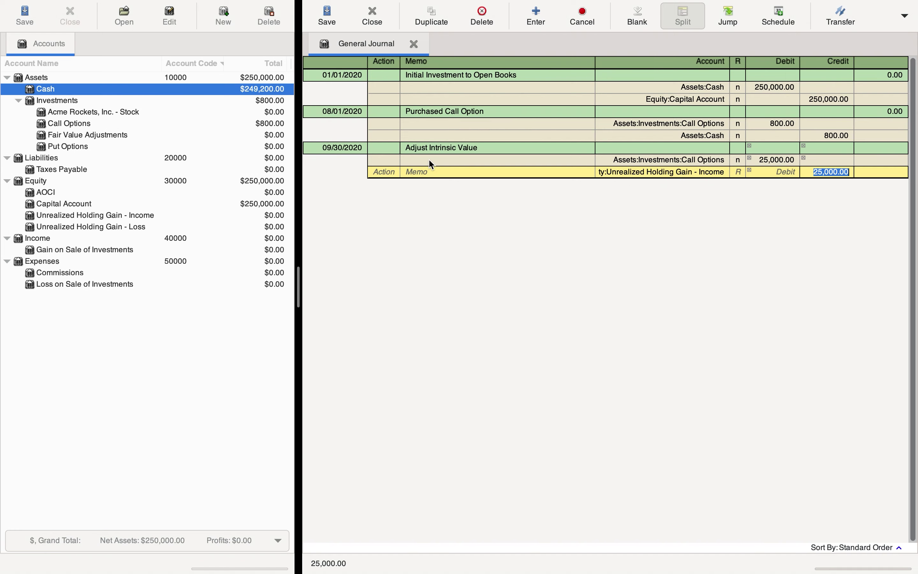
key(Return)
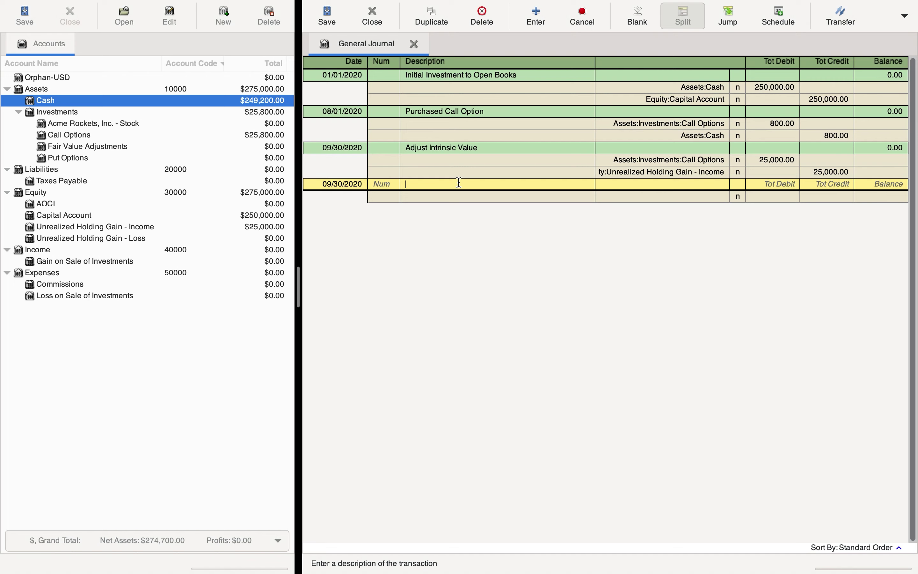
Step: Enter "Adjust Time Value" as the description of the new 09/30/2020 transaction and go to its first split's account
text(Adjust Time Value)
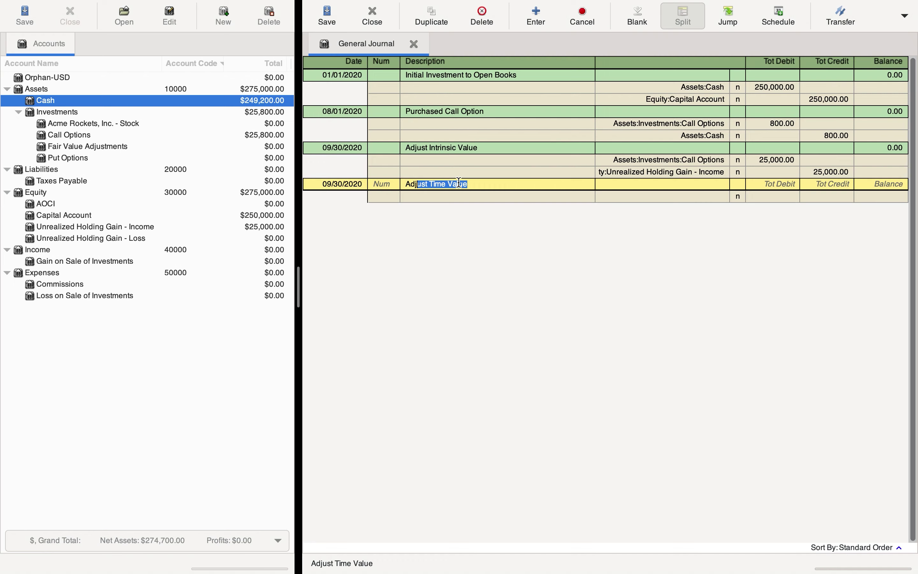
key(Tab)
key(Tab)
key(Tab)
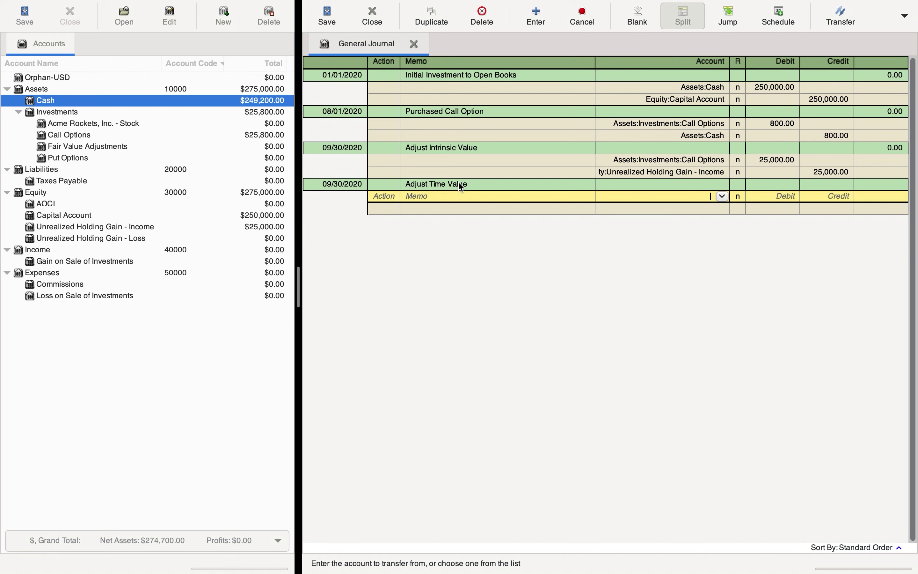
Step: Debit Equity:Unrealized Holding Gain - Income for 500 in the first split of the Adjust Time Value transaction
text(un)
key(Down)
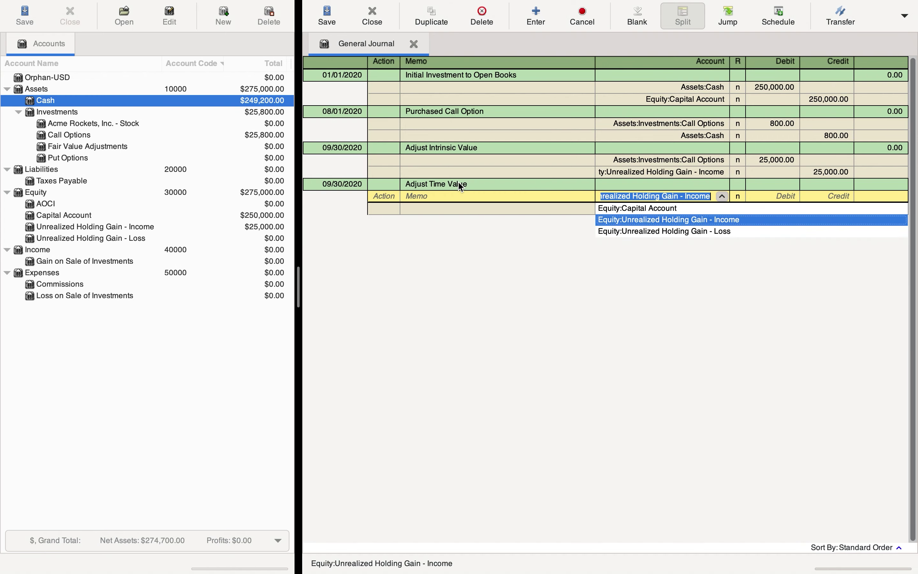
key(Tab)
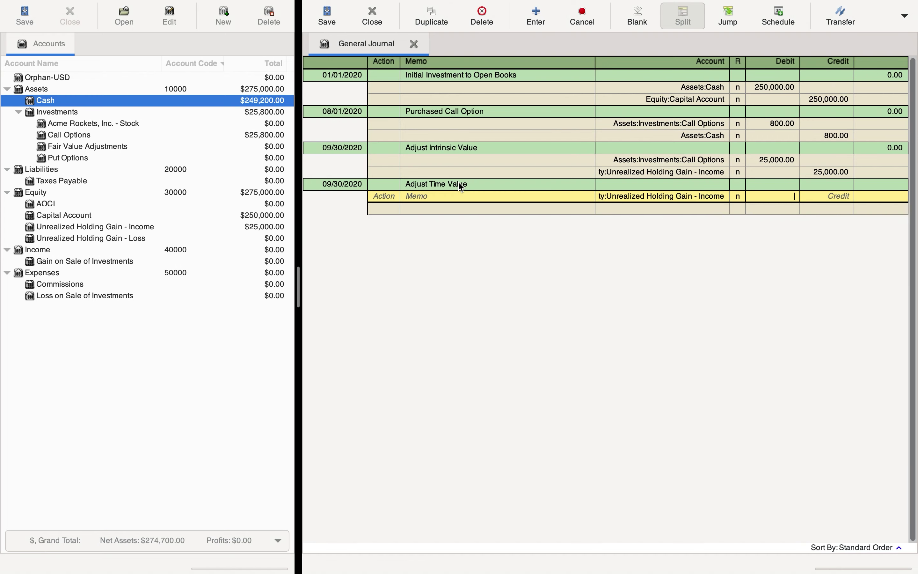
text(500)
key(Tab)
Step: Assign the balancing 500.00 credit of the Adjust Time Value transaction to Assets:Investments:Call Options
key(Tab)
key(Tab)
key(Tab)
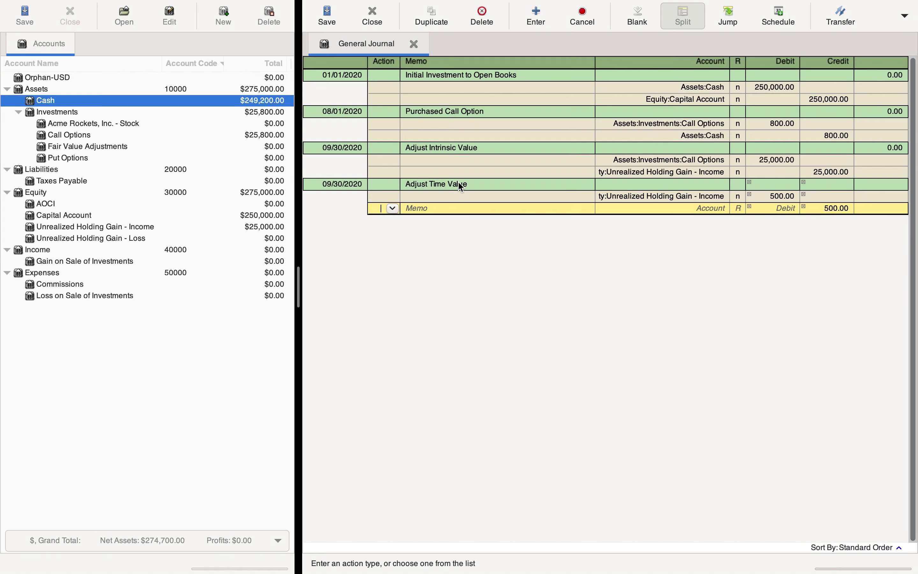
text(call)
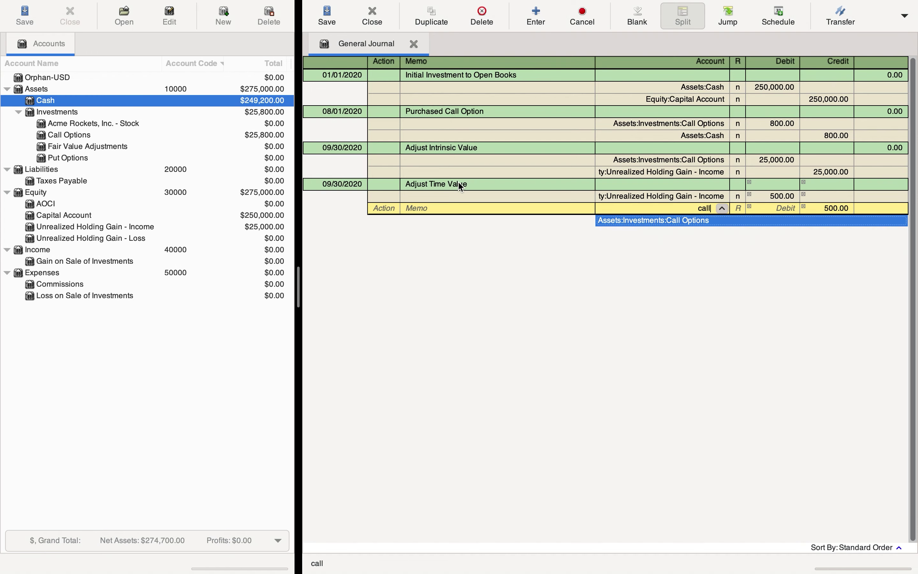
key(Tab)
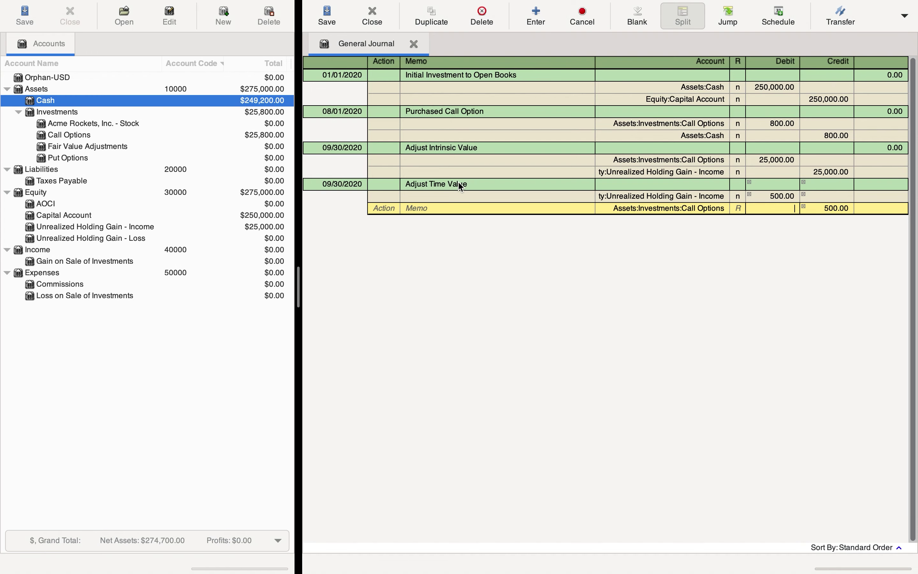
Step: Record the 09/30/2020 time value adjustment and start a transaction dated 10/30/2020 with the description "Adjust Time Value"
click(639, 18)
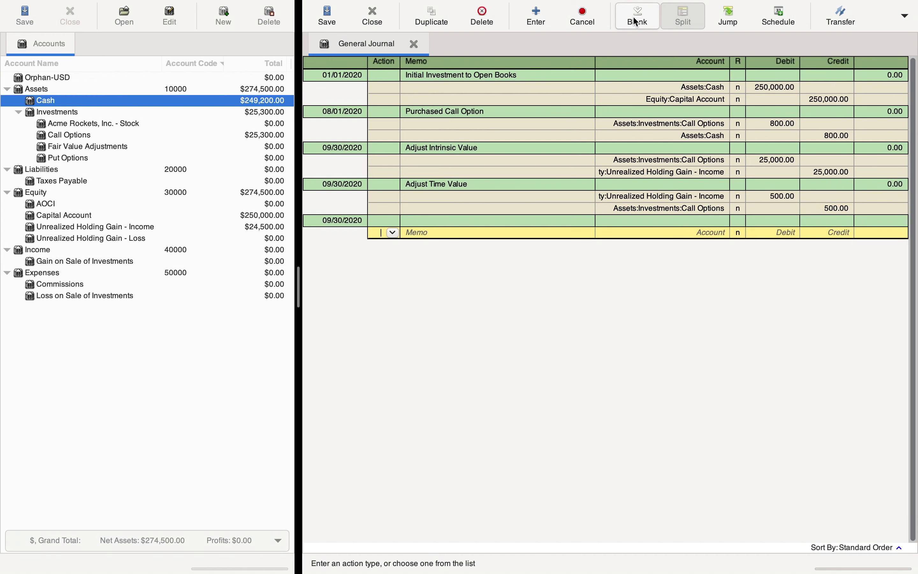
click(355, 224)
click(359, 222)
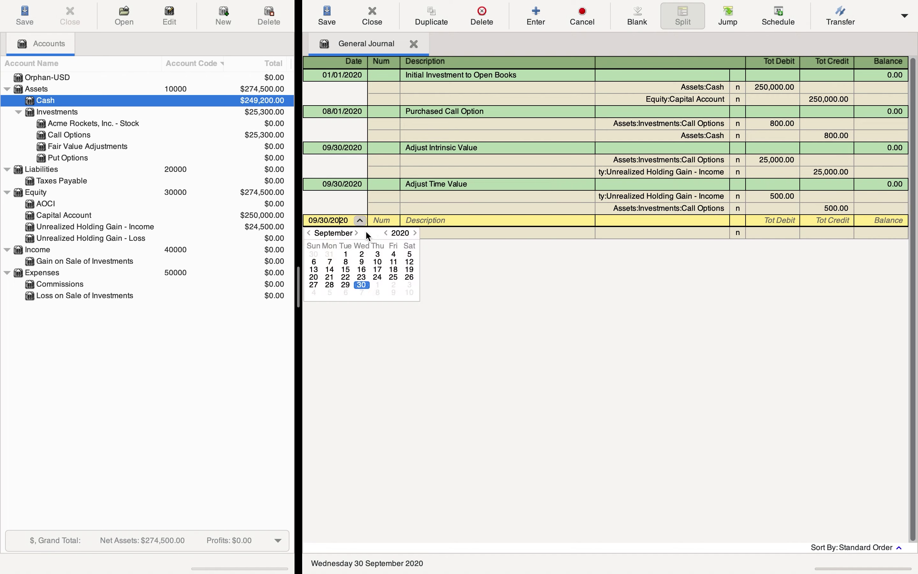
click(357, 232)
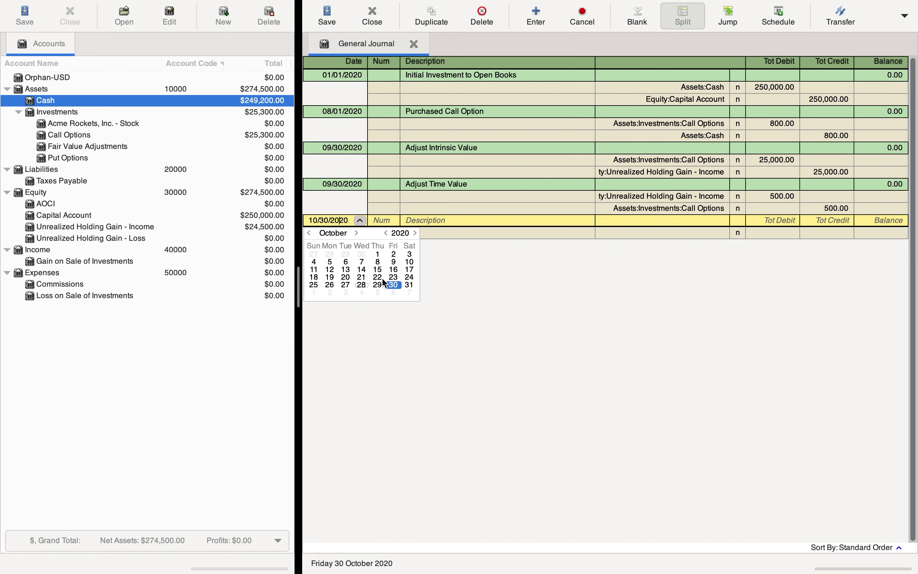
click(453, 221)
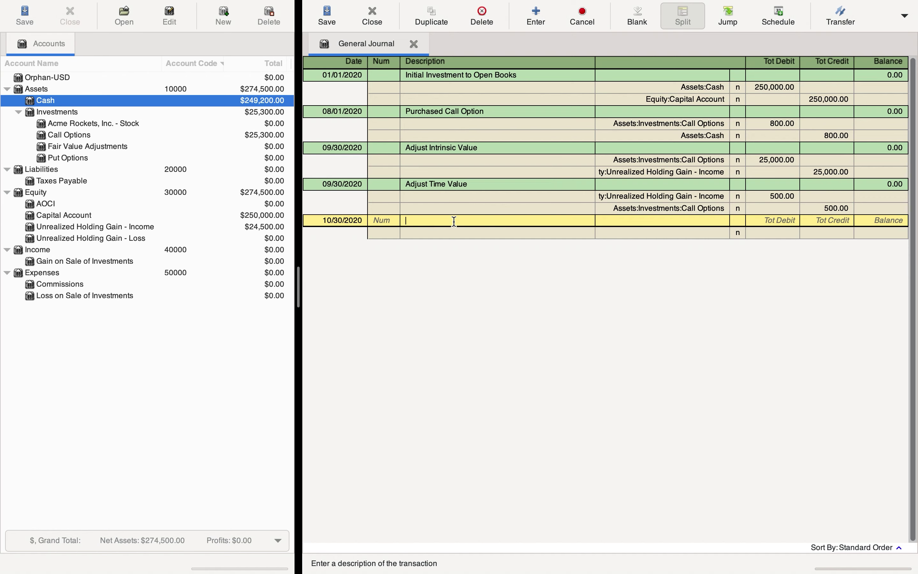
text(Adjust Time Value)
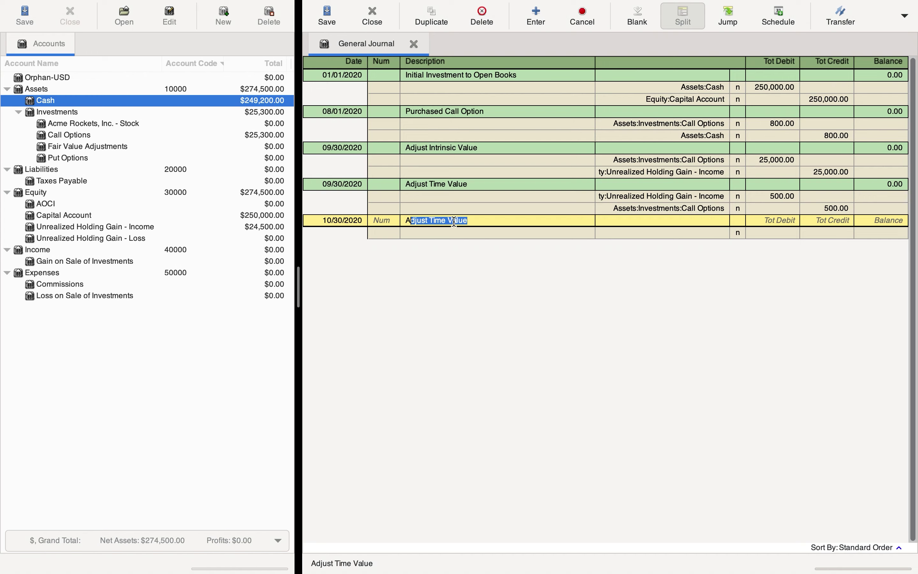
key(Tab)
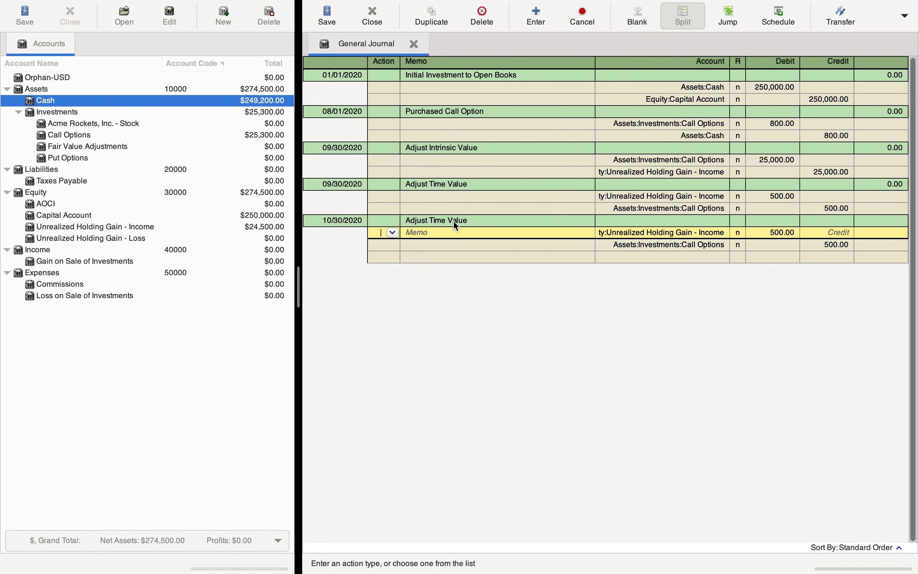
Step: Set the Equity:Unrealized Holding Gain - Income debit of the 10/30/2020 Adjust Time Value transaction to 300
key(Tab)
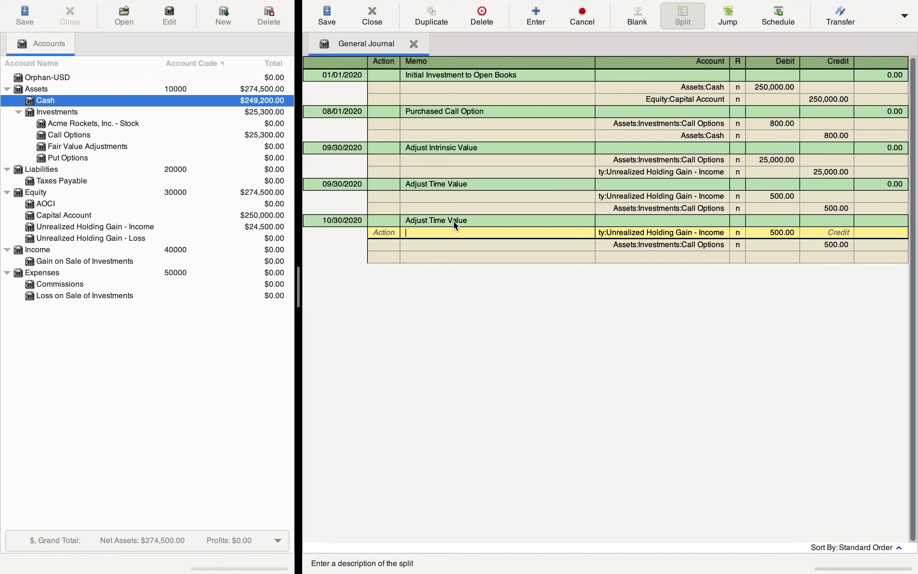
key(Tab)
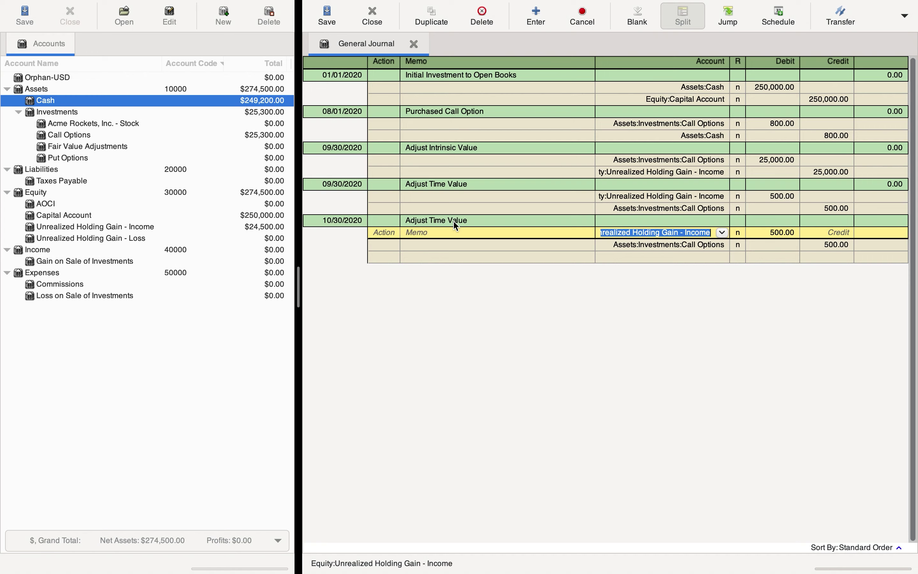
key(Tab)
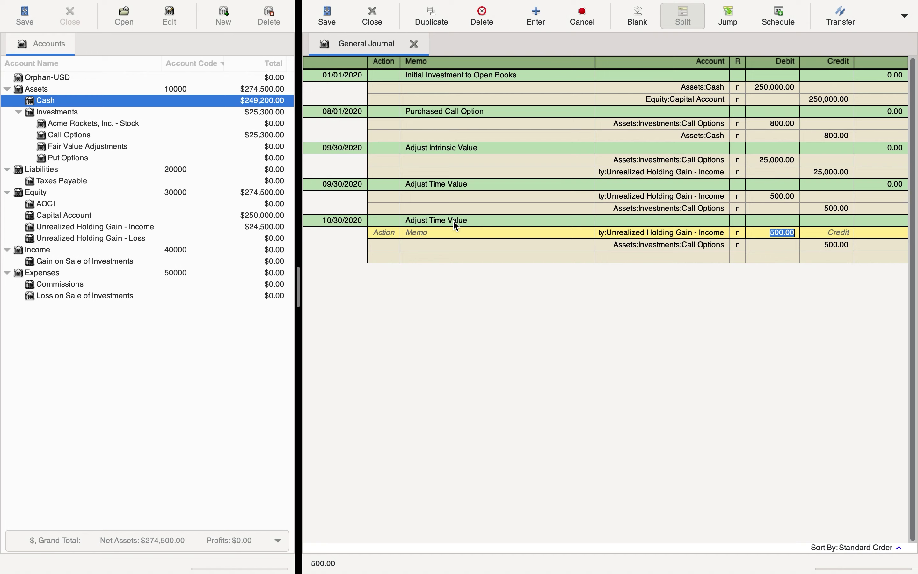
text(300)
key(Tab)
Step: Set the Assets:Investments:Call Options credit to 300 and record the 10/30/2020 Adjust Time Value transaction
key(Tab)
key(Tab)
key(Tab)
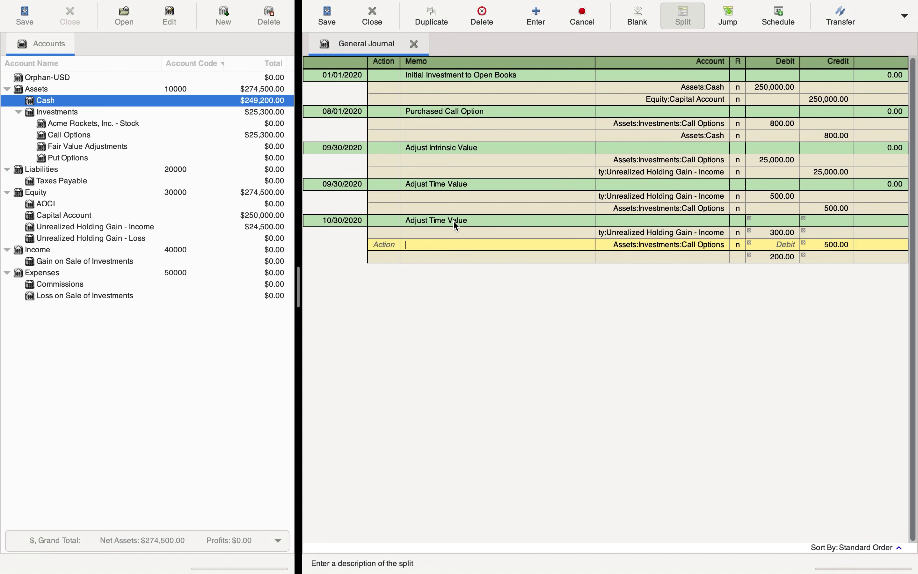
key(Tab)
key(Tab)
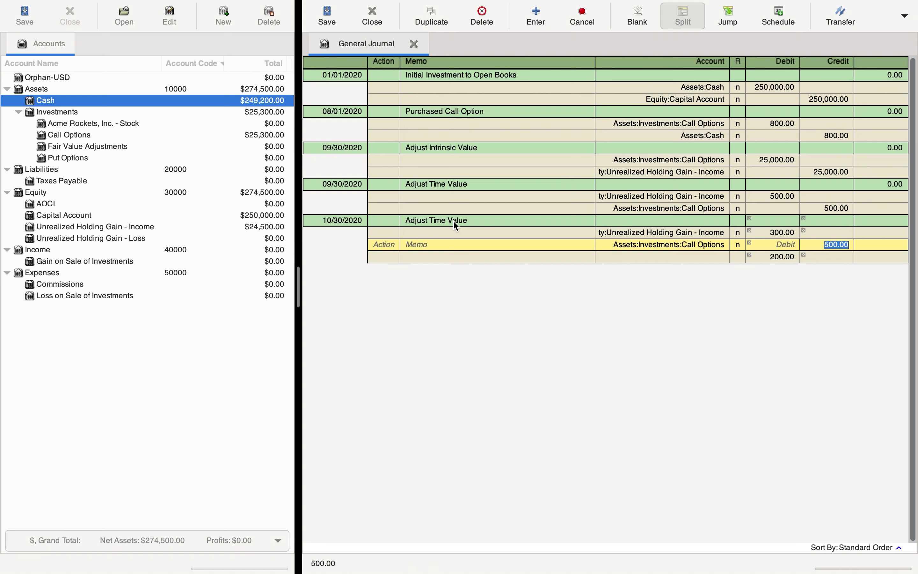
text(300)
key(Tab)
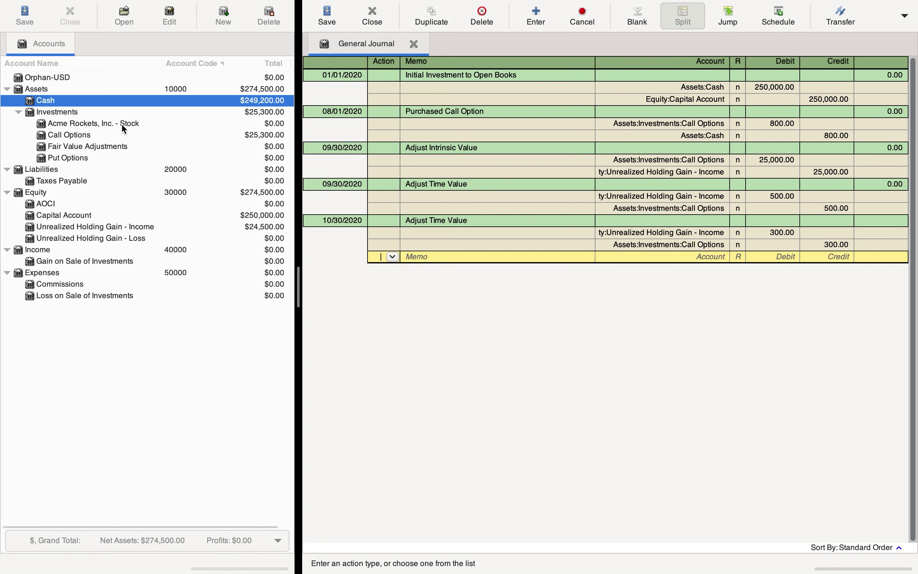
click(92, 136)
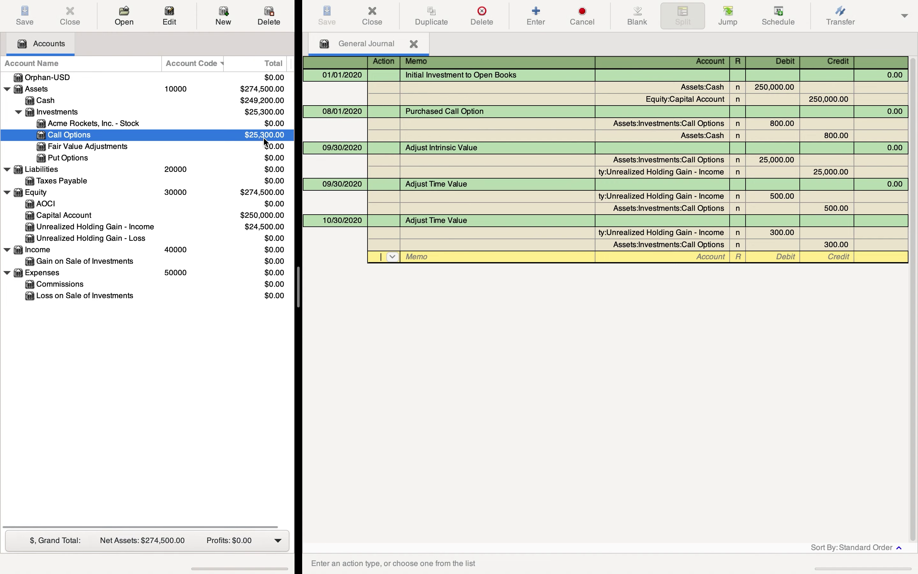
click(635, 23)
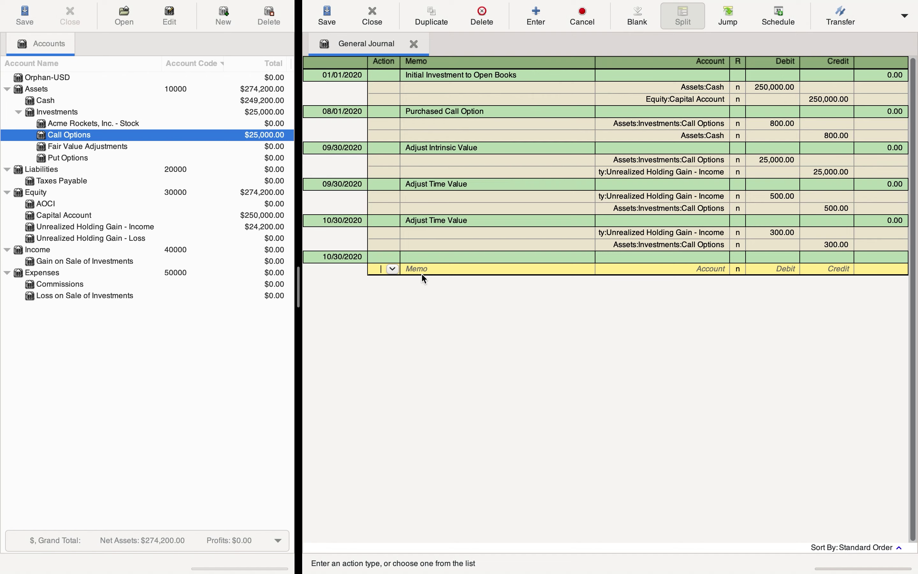
Step: Enter "Adjust Time Value" as the description of the second 10/30/2020 transaction and fill in its splits from the previous entry
click(421, 256)
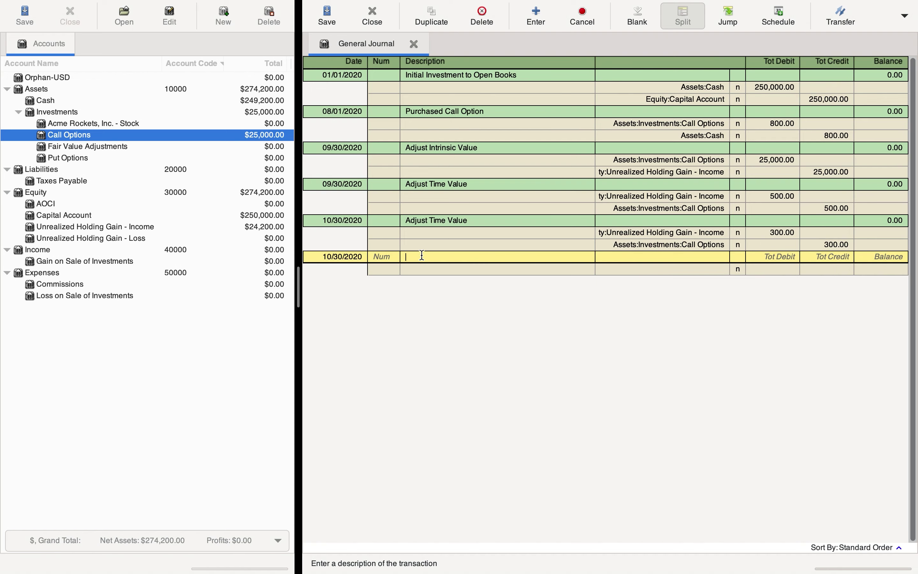
text(A)
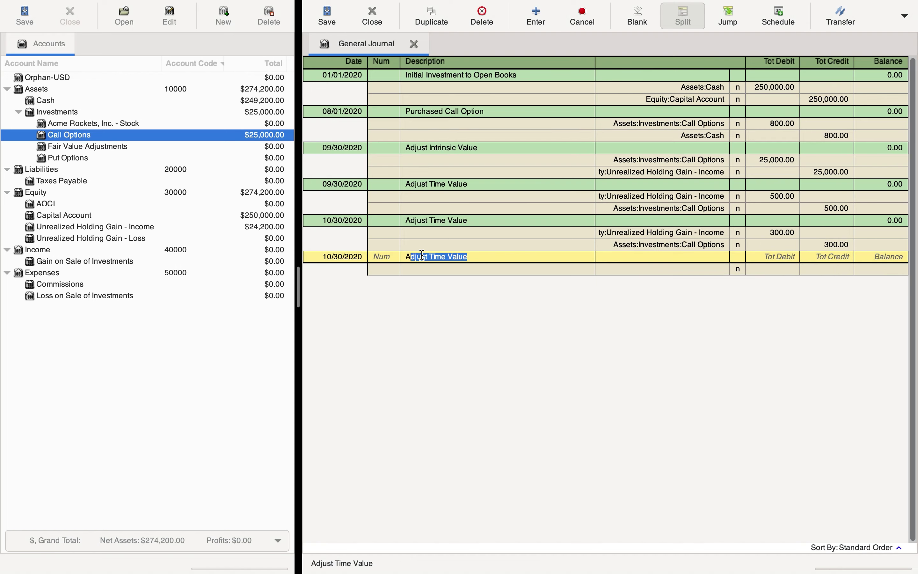
text(djust)
key(Tab)
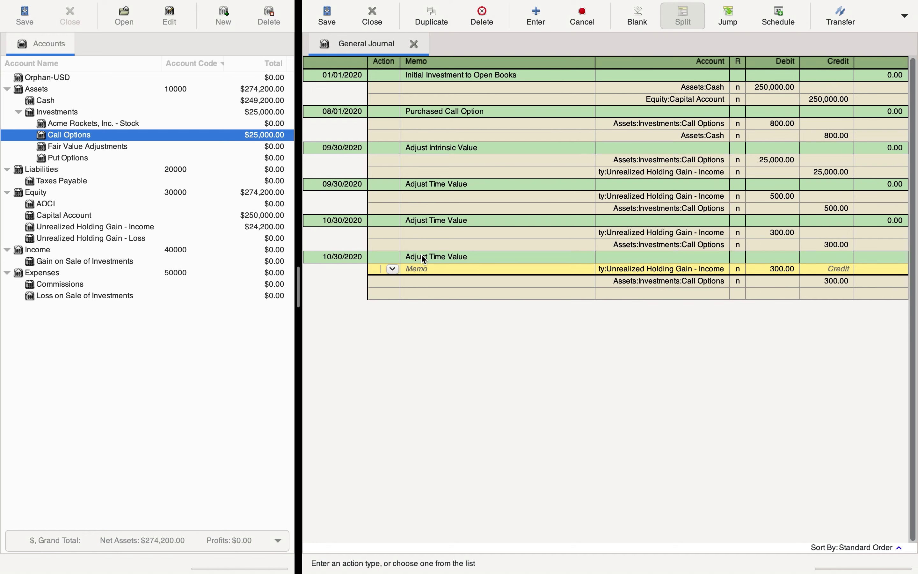
Step: Set the Equity:Unrealized Holding Gain - Income debit of the second 10/30/2020 adjustment to 8000
key(Tab)
key(Tab)
key(Tab)
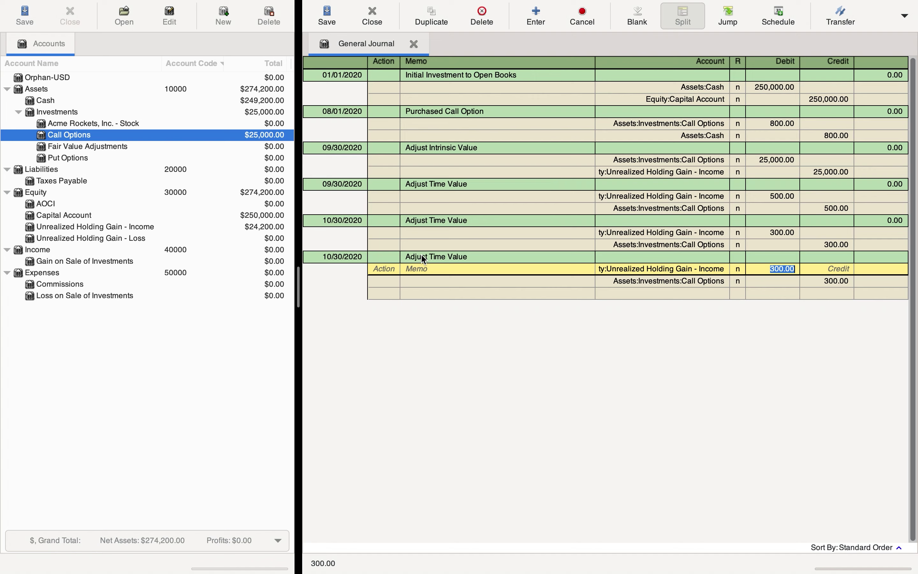
text(8000)
key(Return)
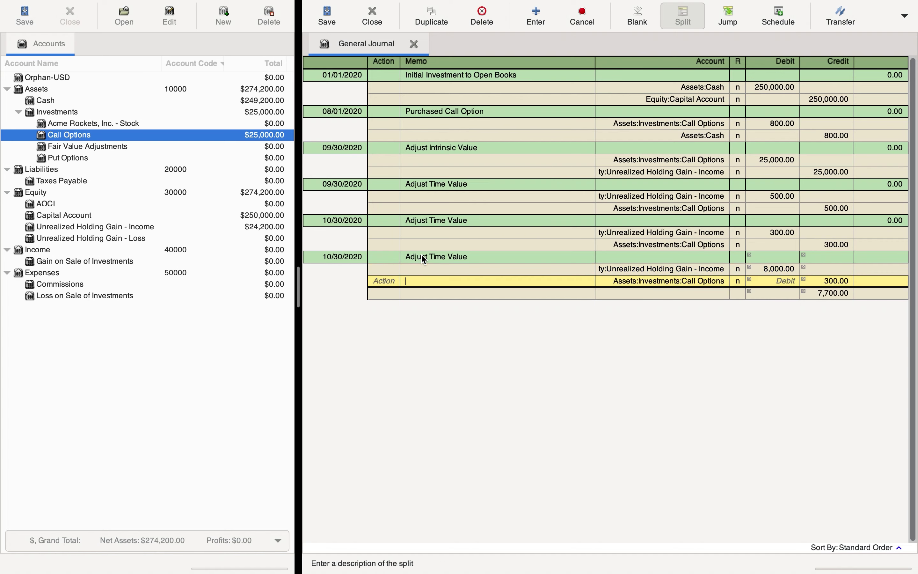
Step: Set the Assets:Investments:Call Options credit to 8000 and record the second 10/30/2020 adjustment
key(Tab)
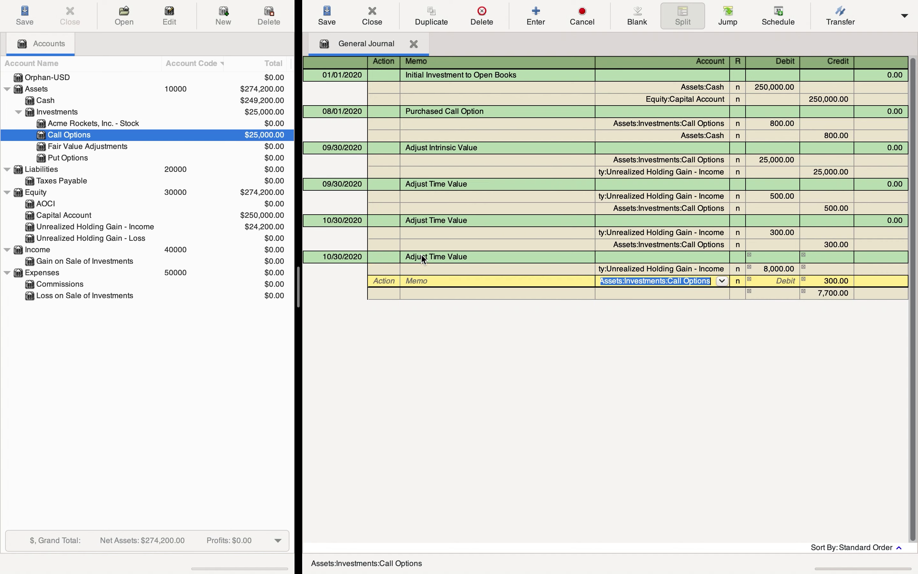
key(Tab)
key(Tab)
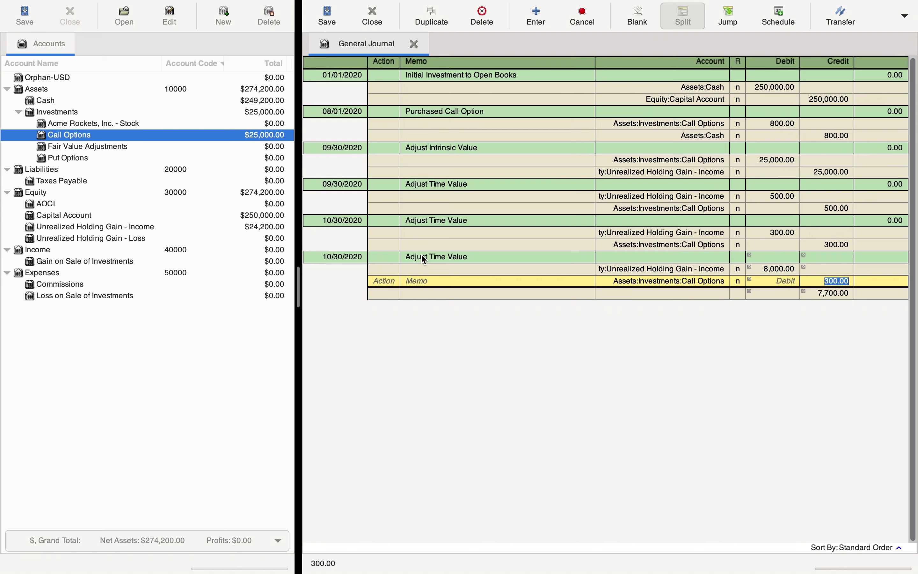
text(8000)
key(Return)
key(Return)
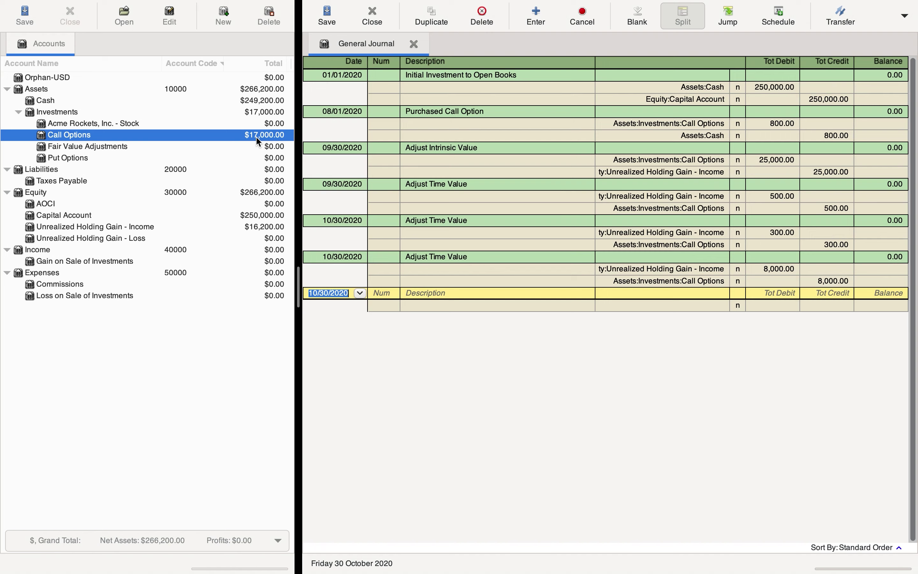
Step: Enter "Stock Purchase" as the description of a new 10/30/2020 transaction and go to its first split's account
click(430, 297)
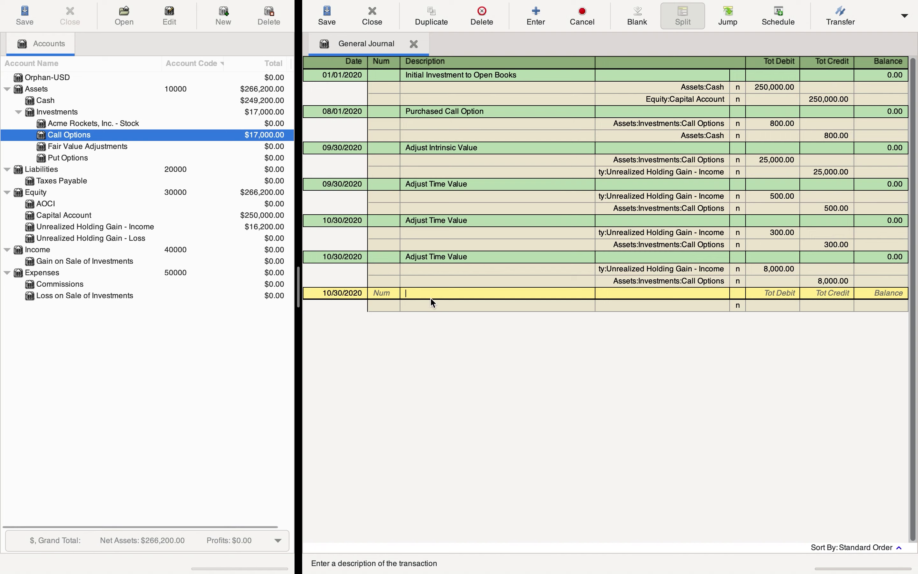
text(Stock )
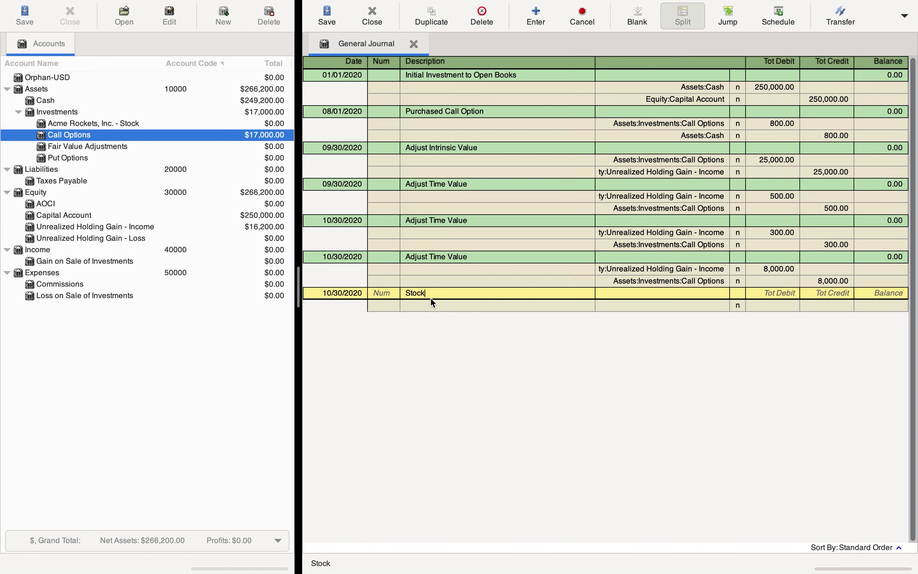
text(Purchase)
key(Tab)
key(Tab)
key(Tab)
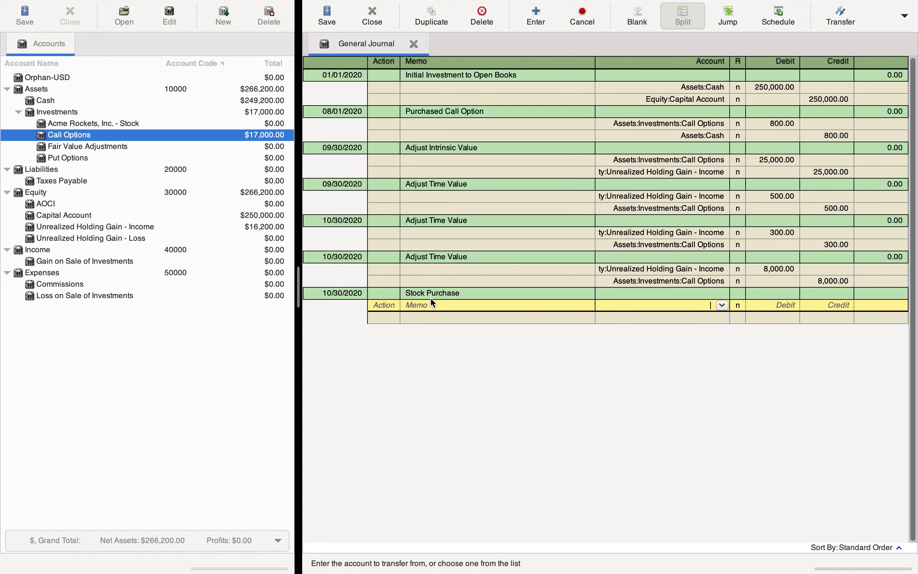
Step: Assign the first Stock Purchase split to Assets:Investments:Acme Rockets, Inc. - Stock, leave its amounts blank, and go to the second split's account
text(Acm)
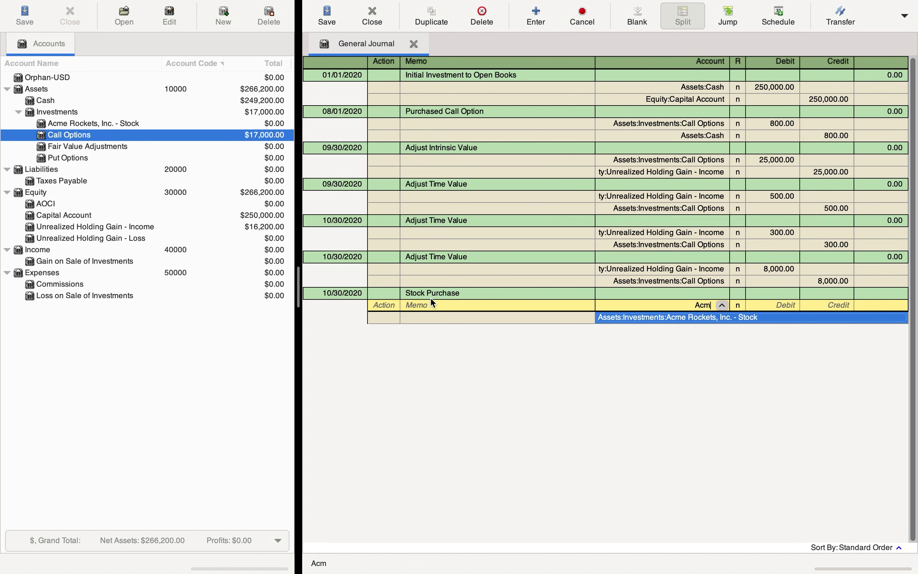
key(Tab)
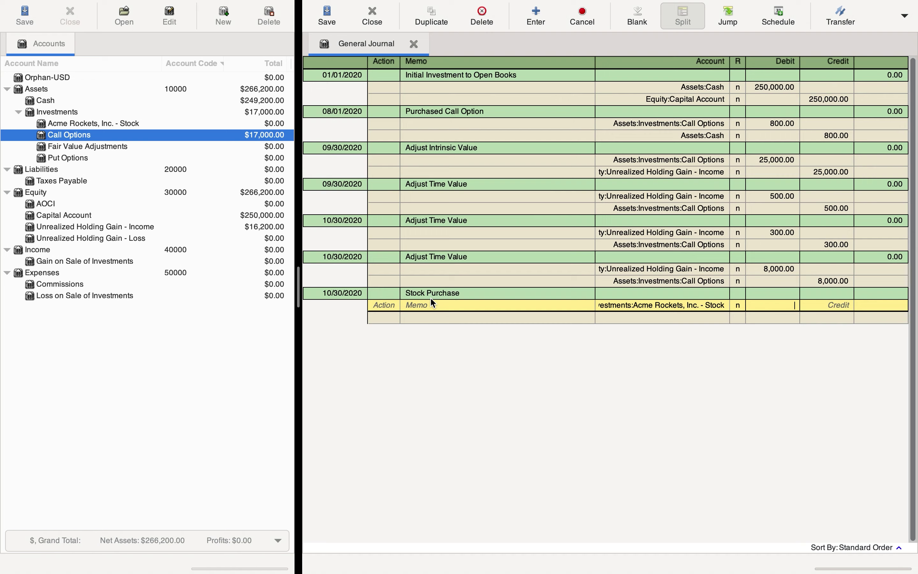
key(Tab)
key(Tab)
key(Tab)
key(Tab)
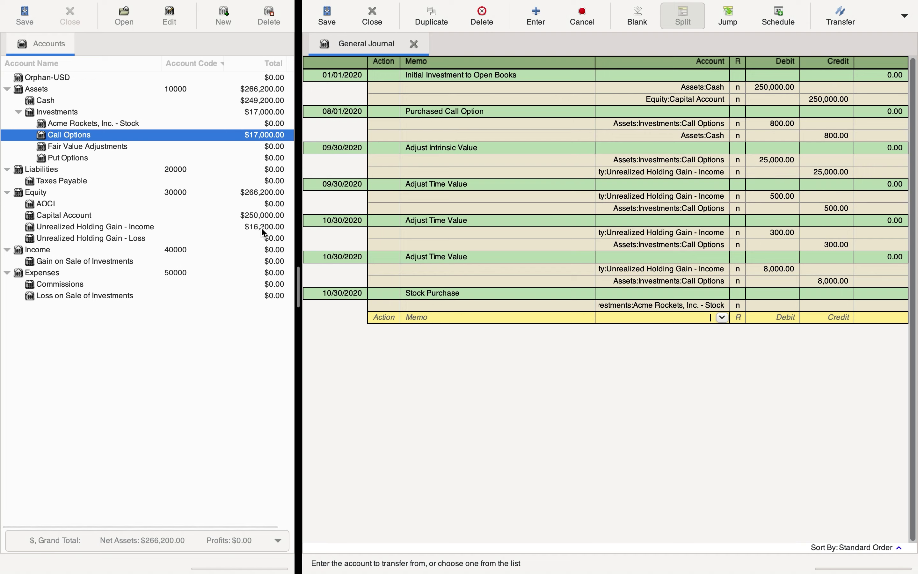
Step: Debit Equity:Unrealized Holding Gain - Income for 16200 in the second split and go to the third split's account
text(unrea)
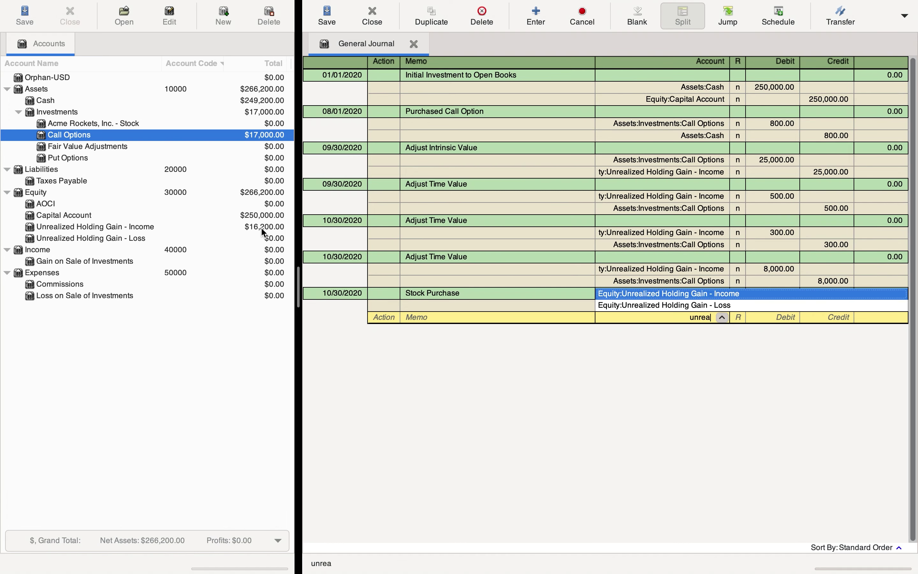
key(Tab)
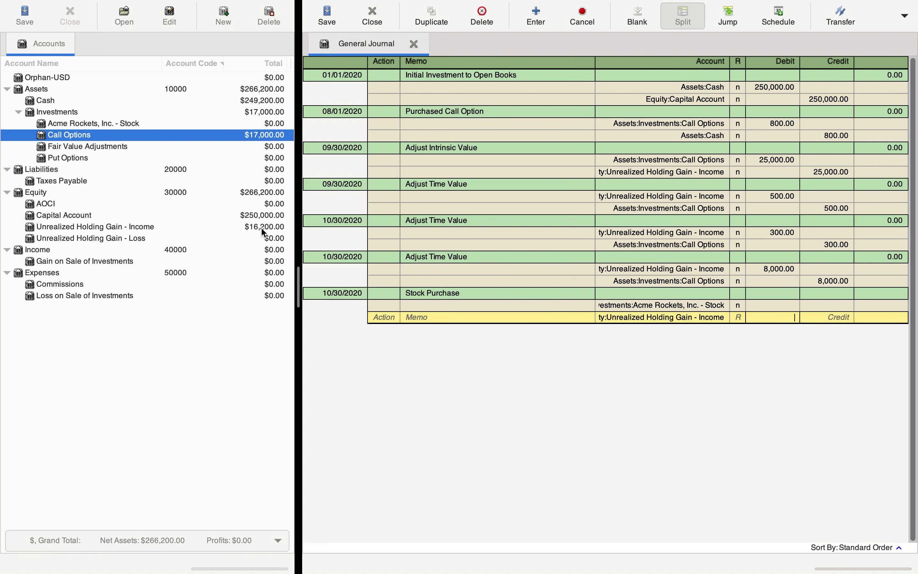
text(16200)
key(Tab)
key(Tab)
key(Tab)
key(Tab)
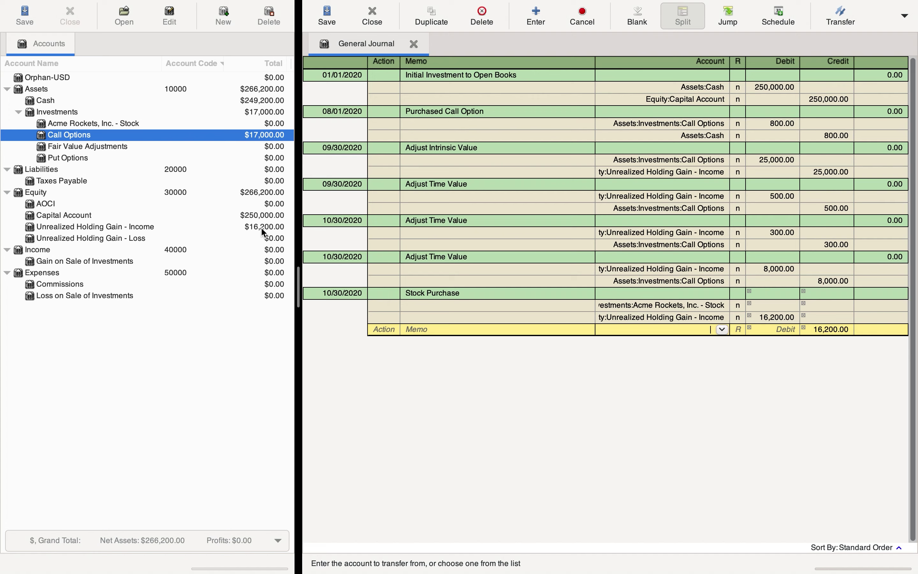
Step: Credit Assets:Cash for 100,000 in the third split of the Stock Purchase transaction
text(cash)
key(Tab)
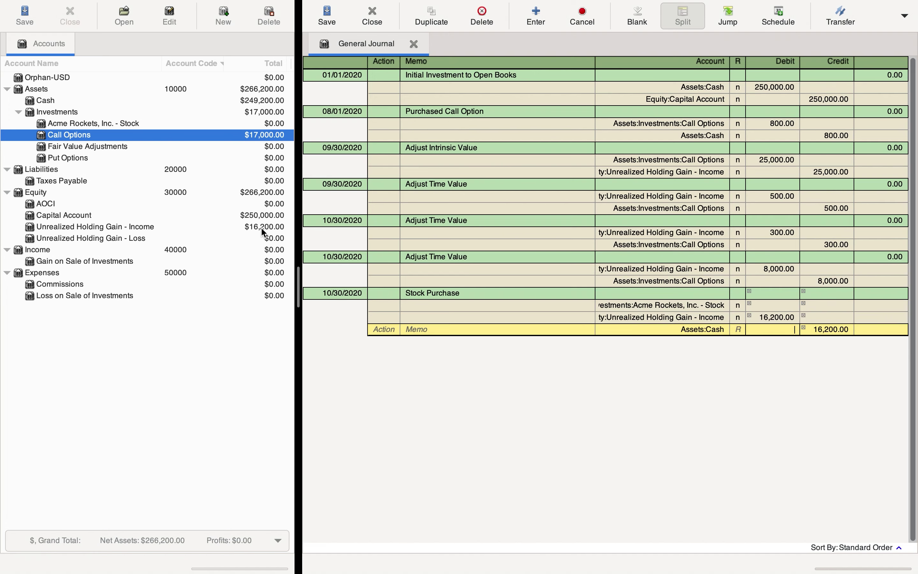
key(Tab)
text(100,000)
key(Tab)
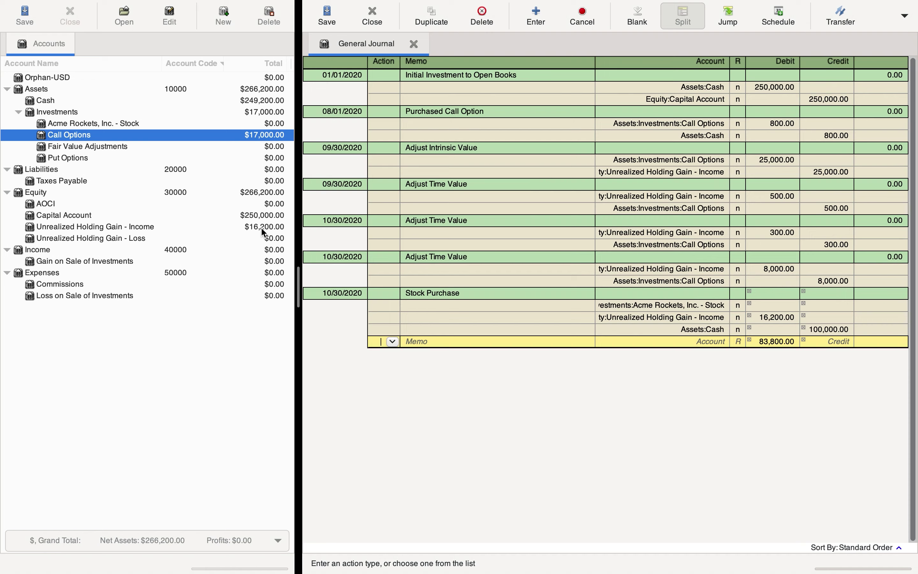
Step: Credit Assets:Investments:Call Options for 17000 in the fourth Stock Purchase split and clear its suggested debit amount
key(Tab)
key(Tab)
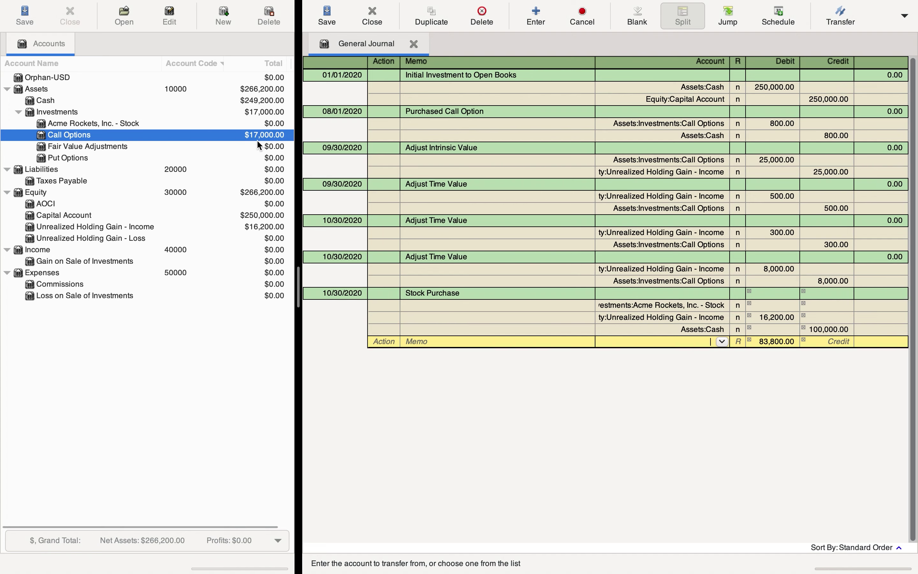
text(ca)
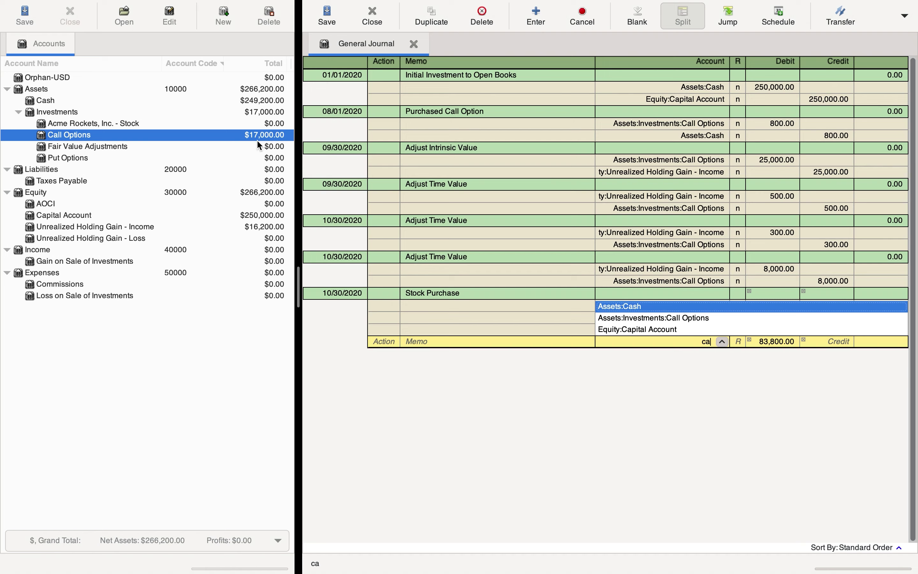
key(Down)
key(Tab)
key(Tab)
text(1)
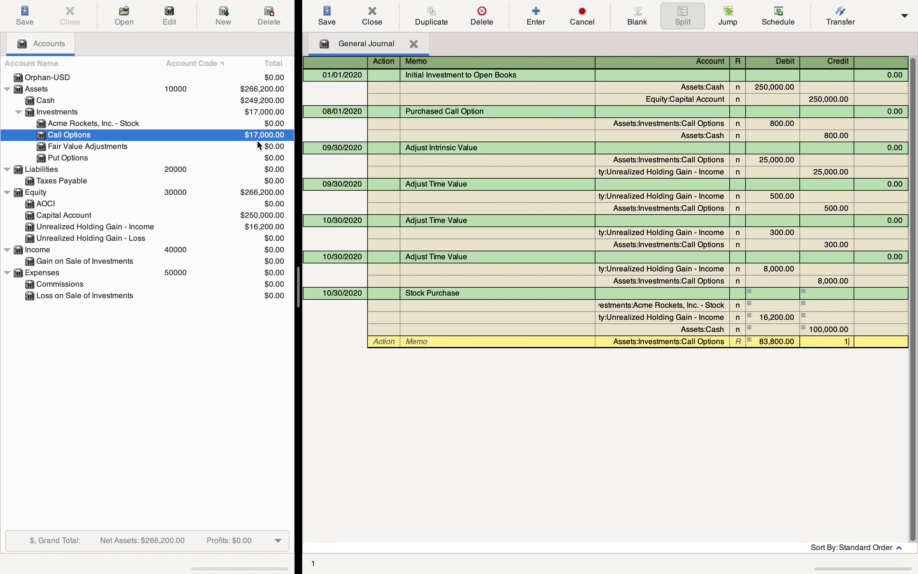
text(7000)
key(shift+Tab)
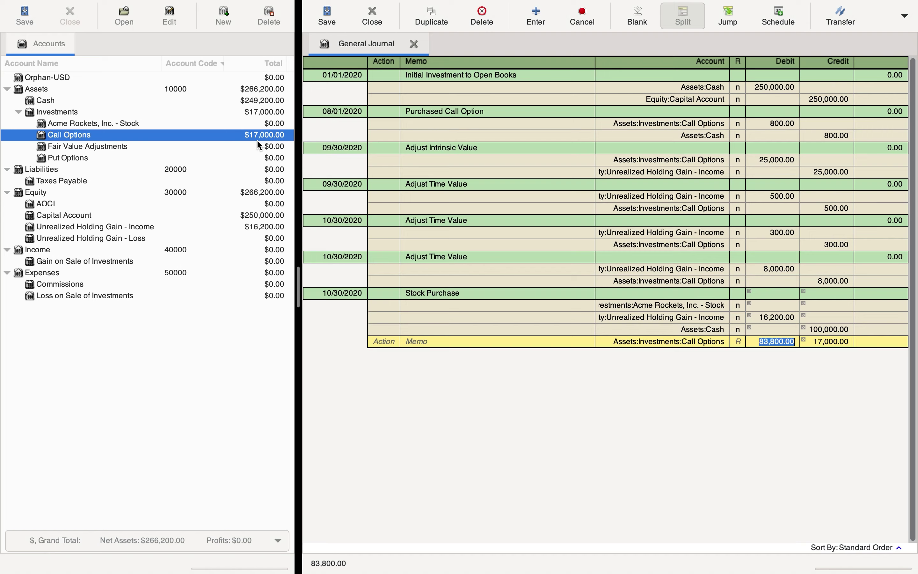
key(BackSpace)
Step: Debit the Acme Rockets, Inc. - Stock split for 100,800 and record the Stock Purchase transaction
key(Up)
key(Up)
key(Up)
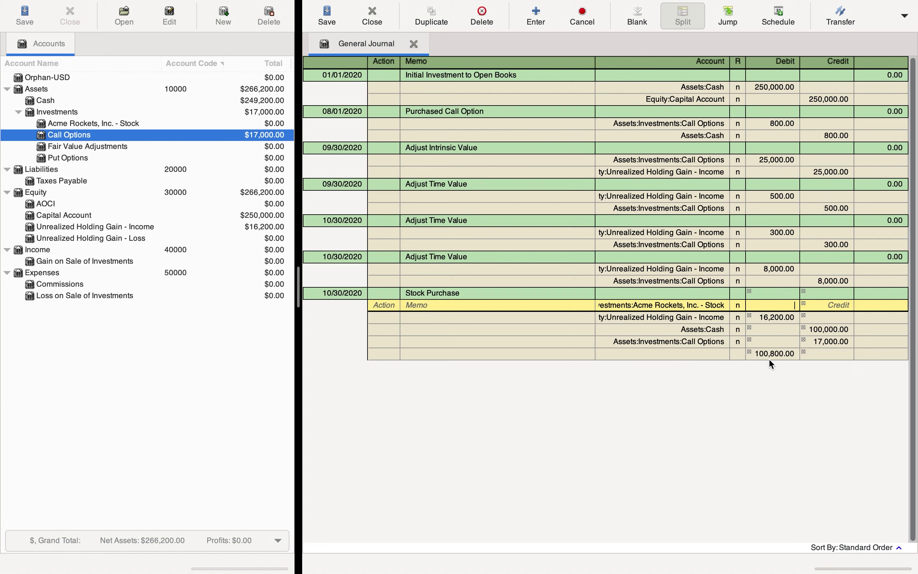
text(00800)
key(Return)
key(Return)
key(Return)
key(Return)
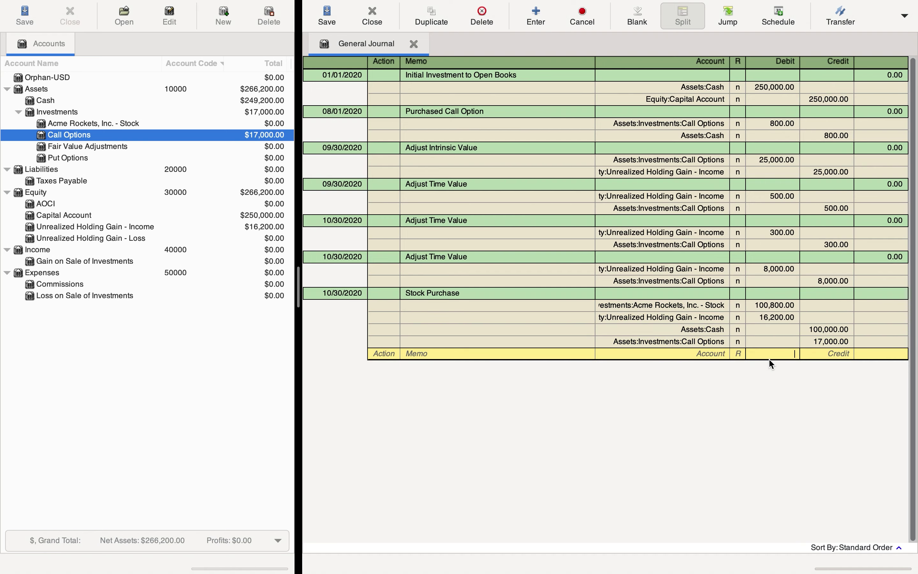
key(Return)
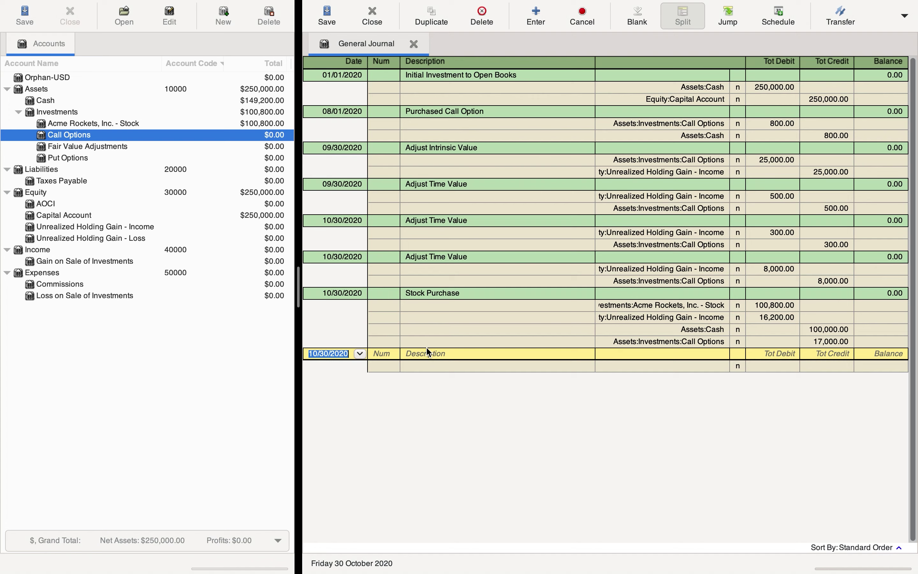
Step: Enter "Purchased Put Option" as the description of a new 10/30/2020 transaction and go to its first split's account
key(Tab)
key(Tab)
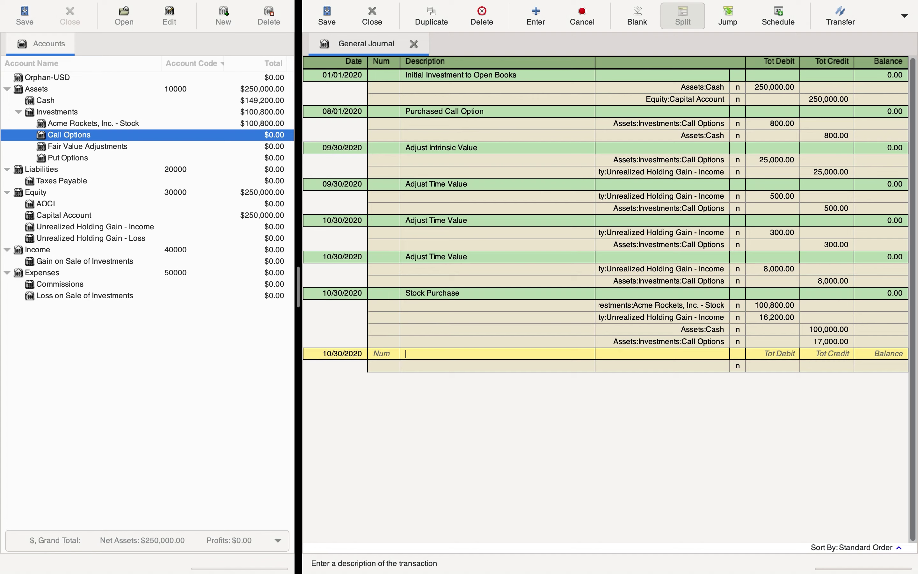
text(Pu)
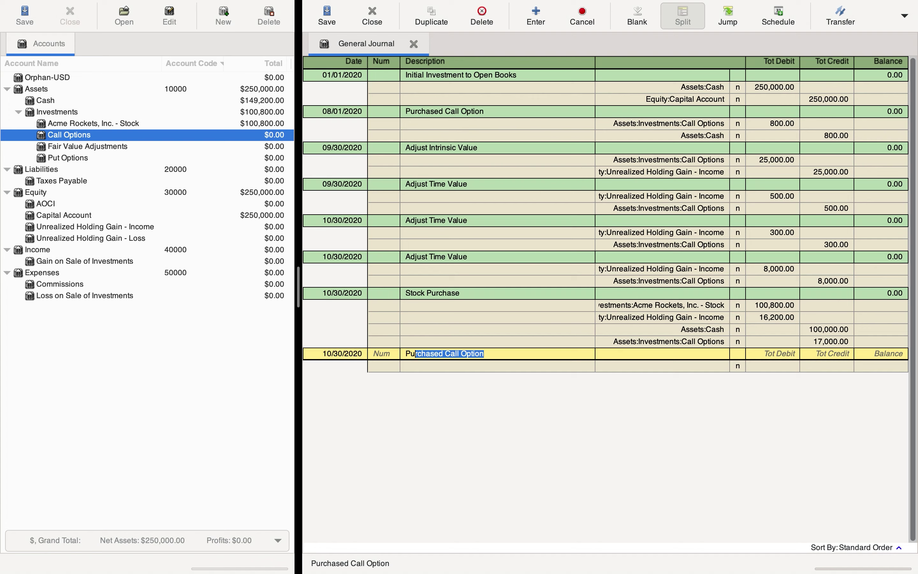
text(t)
key(BackSpace)
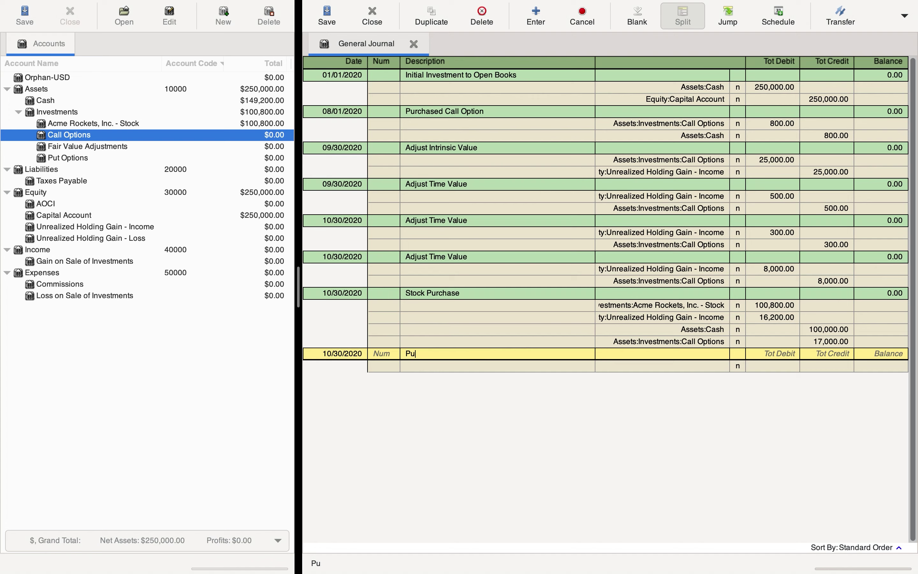
text(rchased )
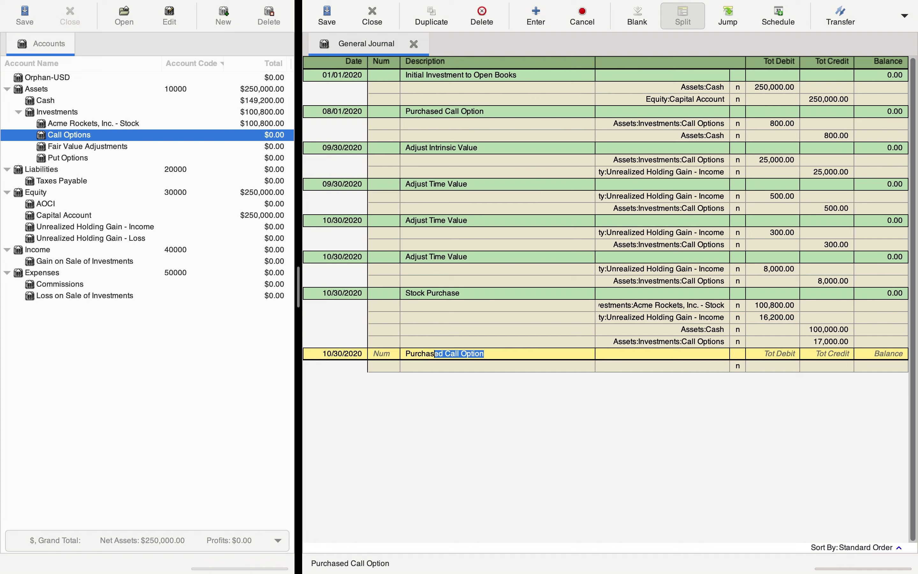
text(Put)
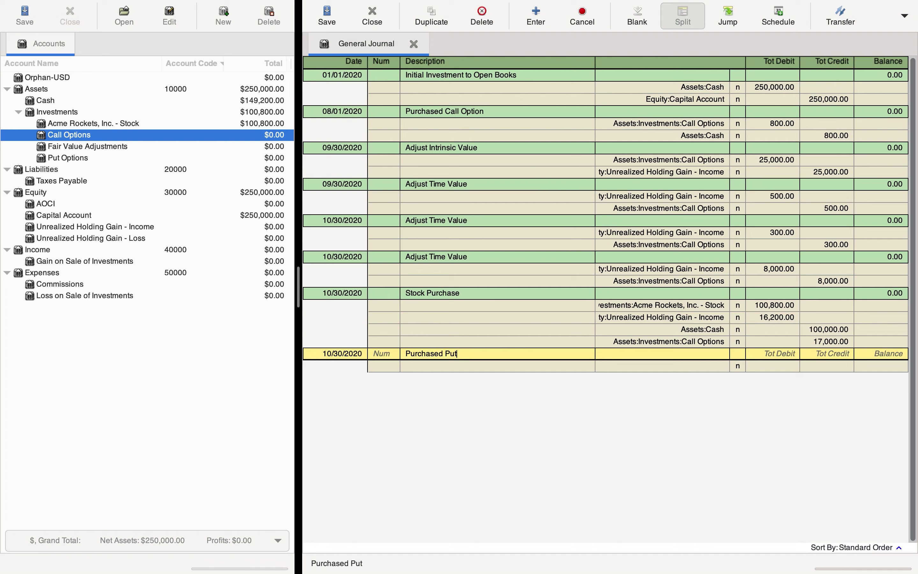
text( Option)
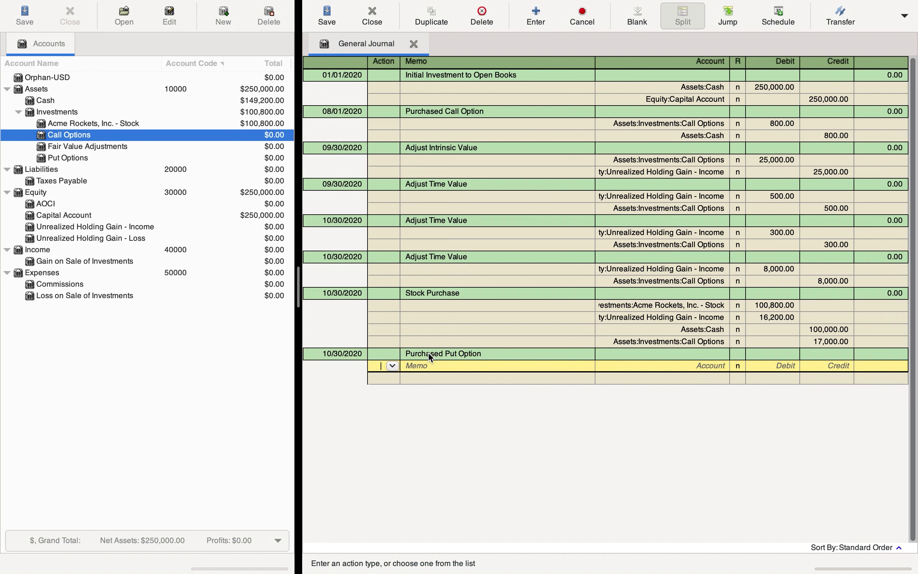
key(Tab)
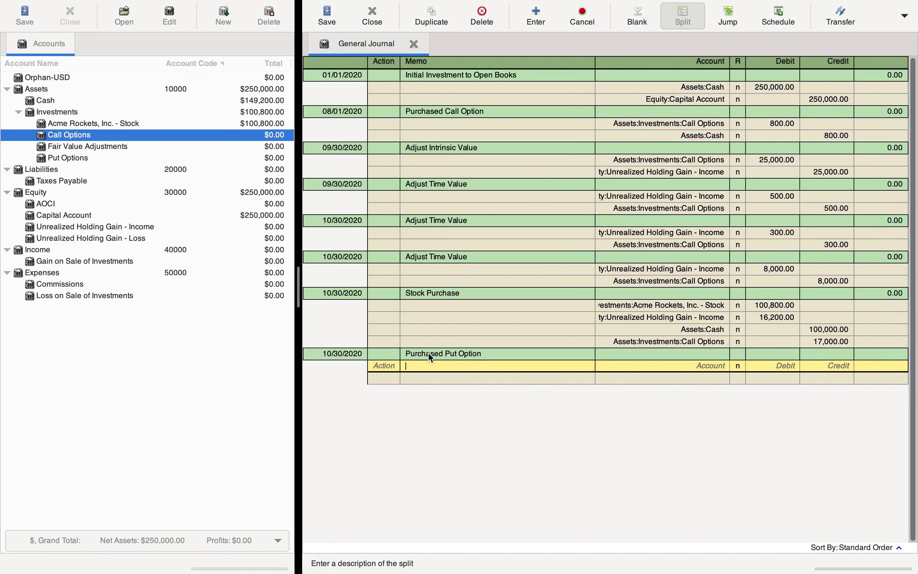
key(Tab)
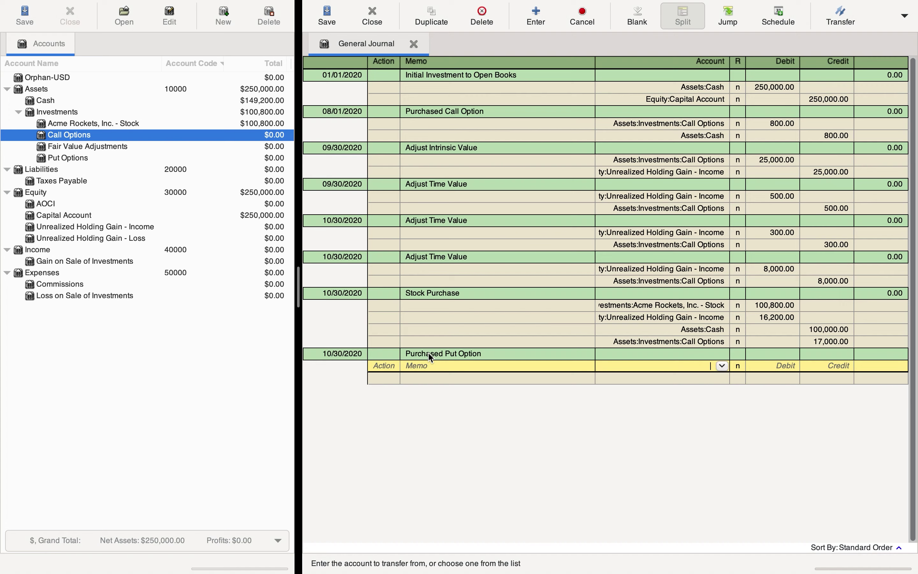
Step: Debit Assets:Investments:Put Options for 1050 in the first split and go to the second split's account
text(put)
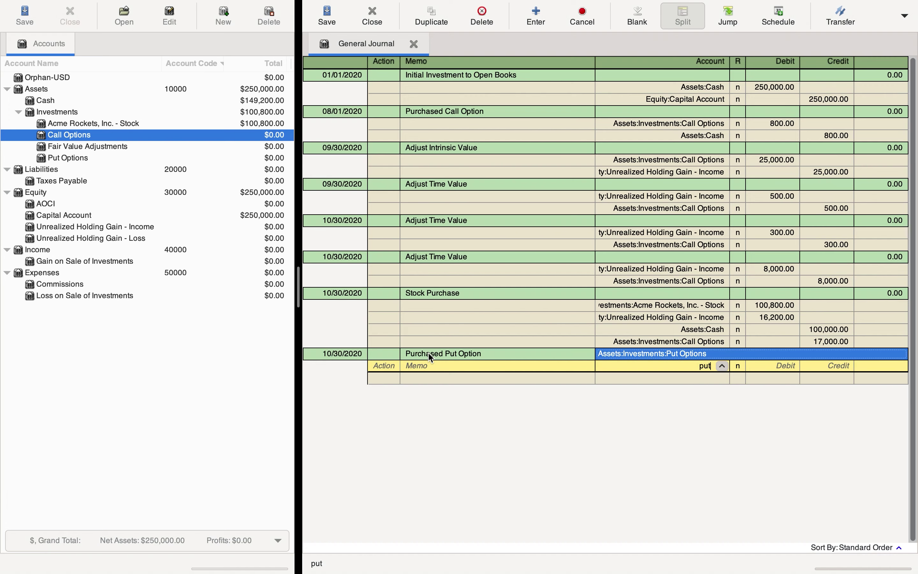
key(Tab)
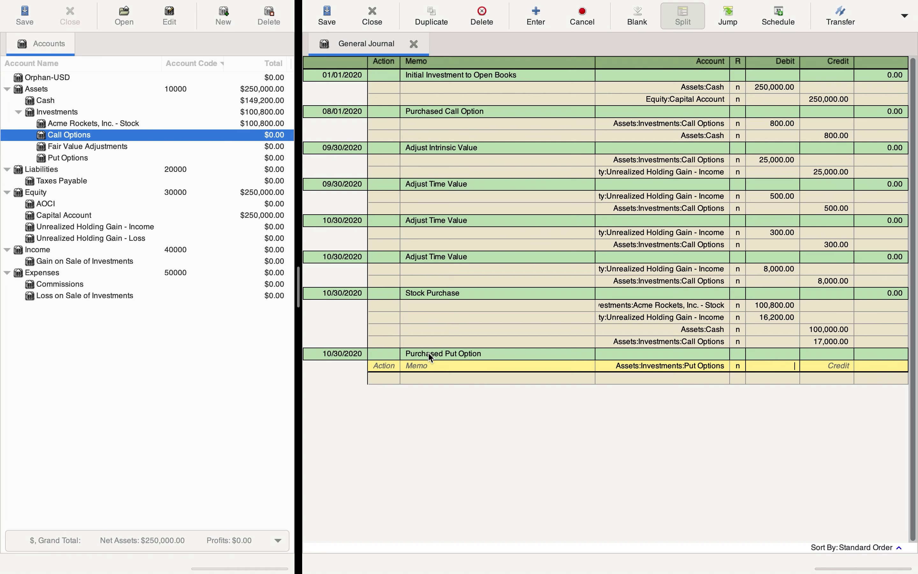
text(1050)
key(Tab)
key(Tab)
key(Tab)
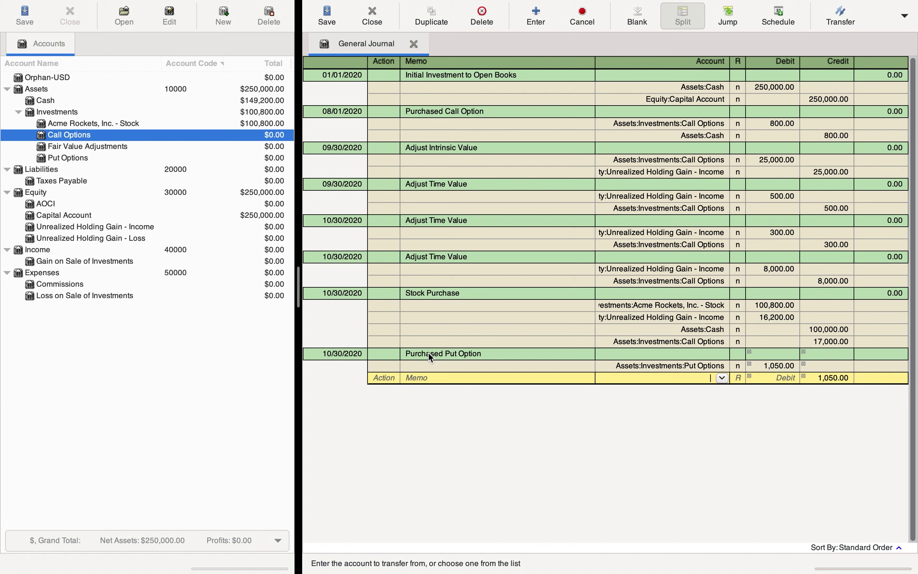
Step: Assign the second split to Assets:Cash with the balancing 1,050 credit and record the Purchased Put Option transaction
text(cash)
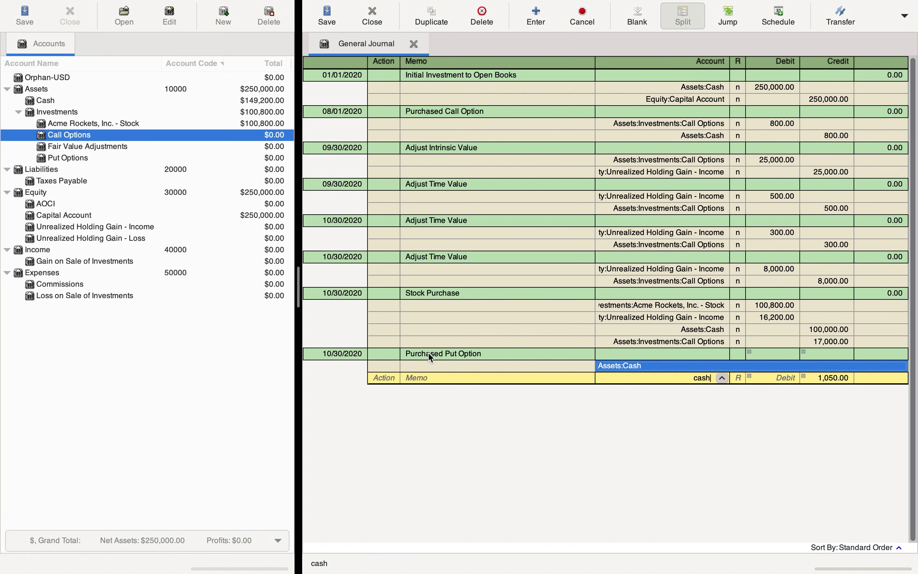
key(Tab)
key(Return)
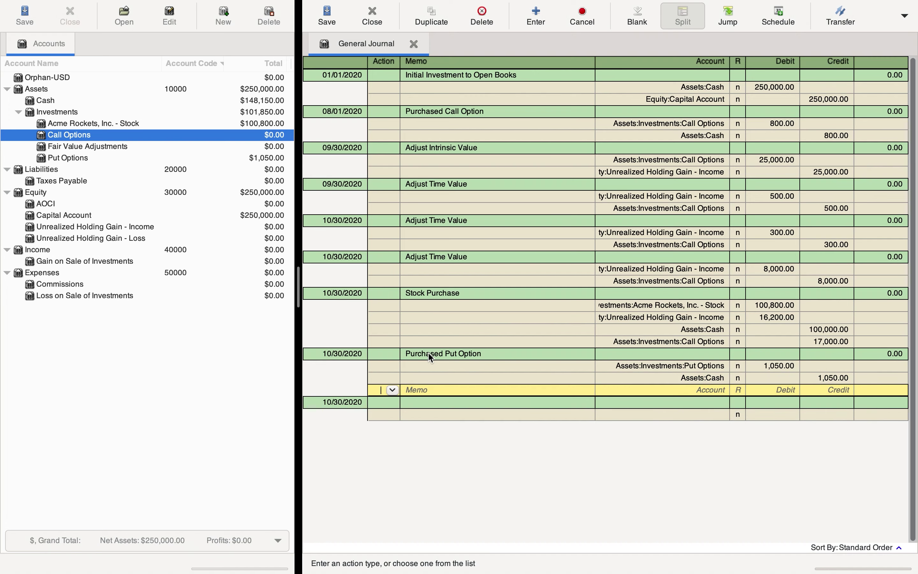
Step: Set the date of the new blank transaction to 12/31/2020
click(344, 404)
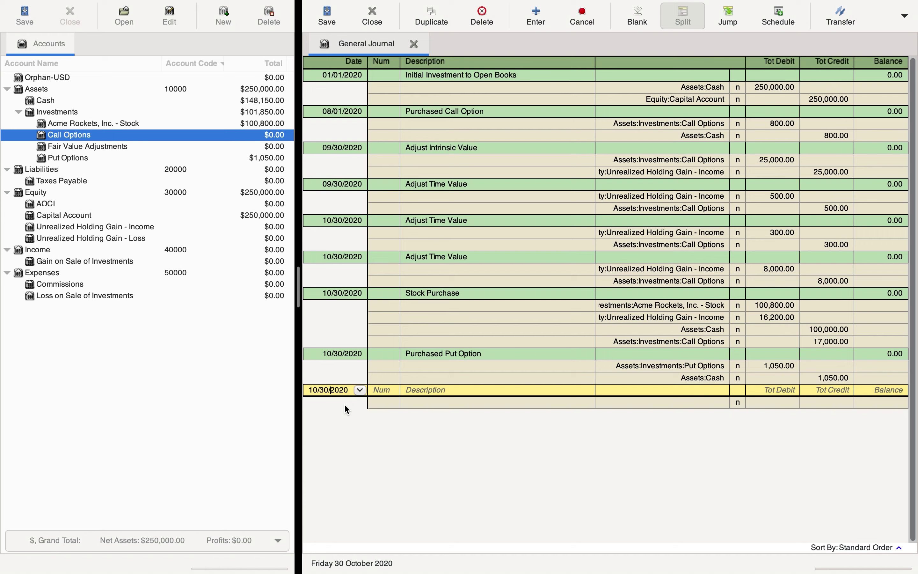
click(360, 391)
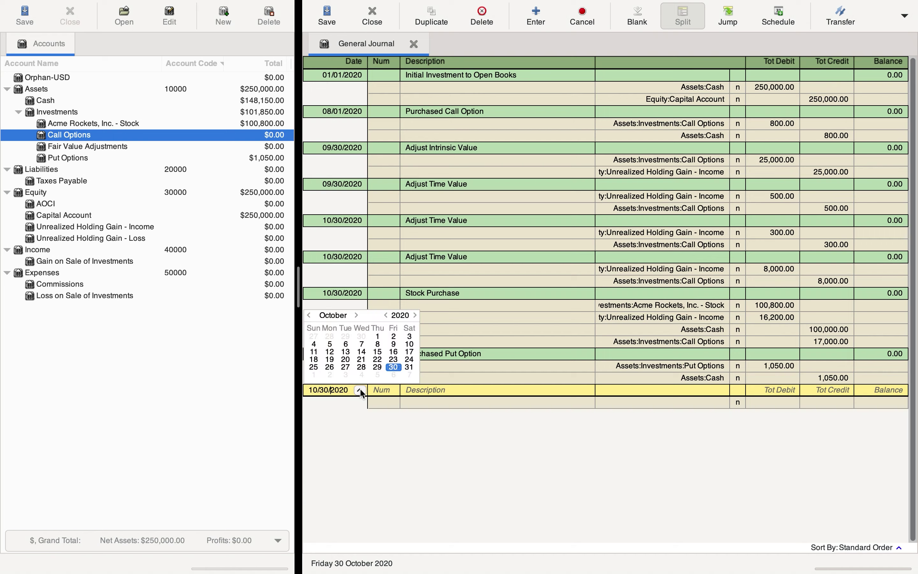
click(356, 316)
click(355, 315)
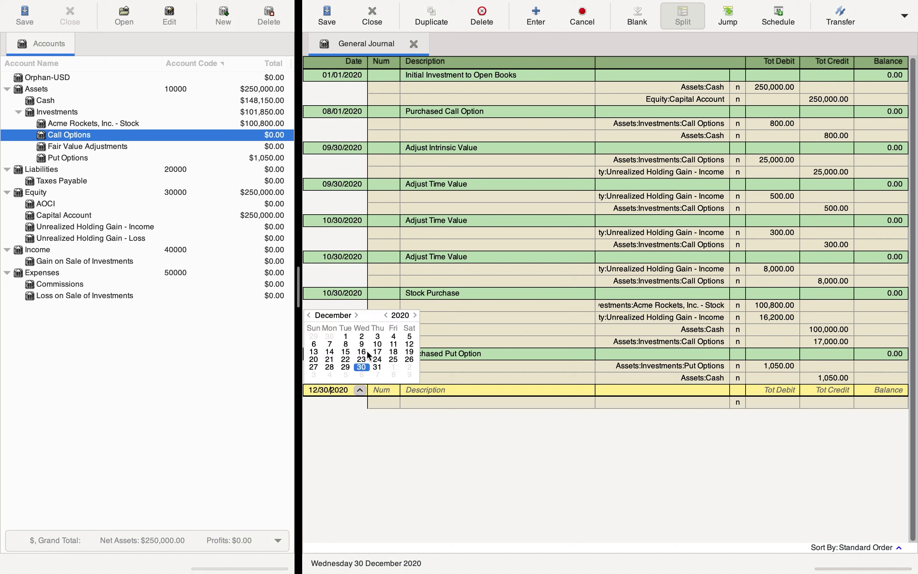
click(376, 367)
Step: Enter "Adjust Put Option Value" as the 12/31/2020 transaction's description and go to its first split's account
click(435, 393)
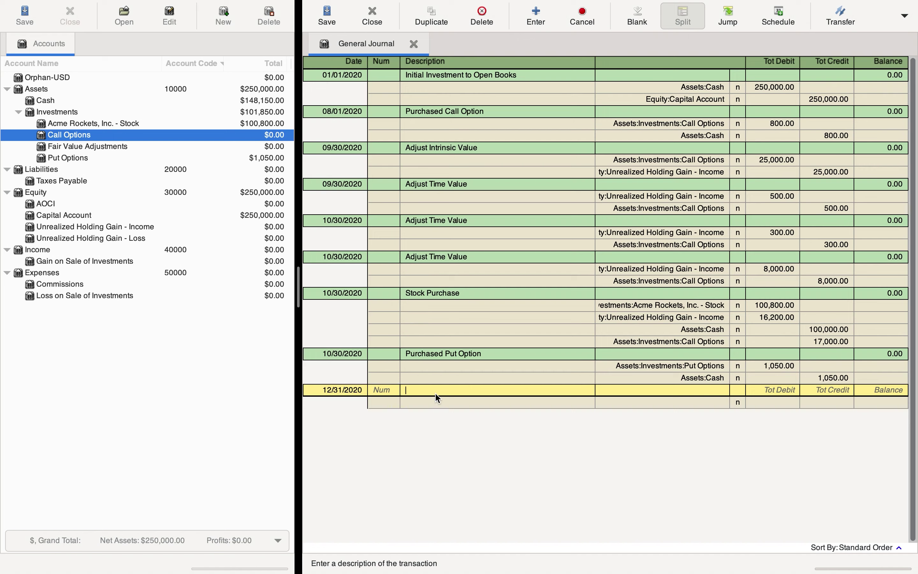
text(A)
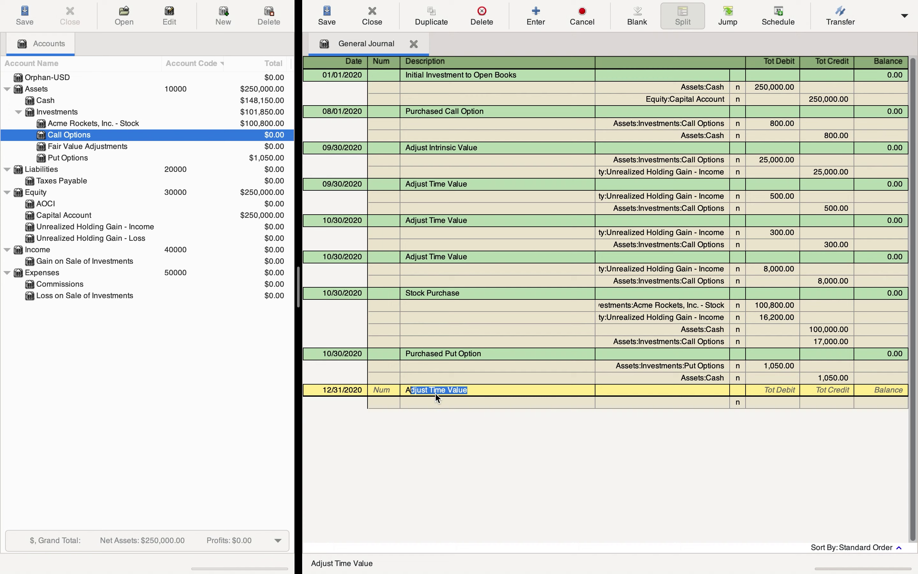
text(djust Put Option Vale)
key(BackSpace)
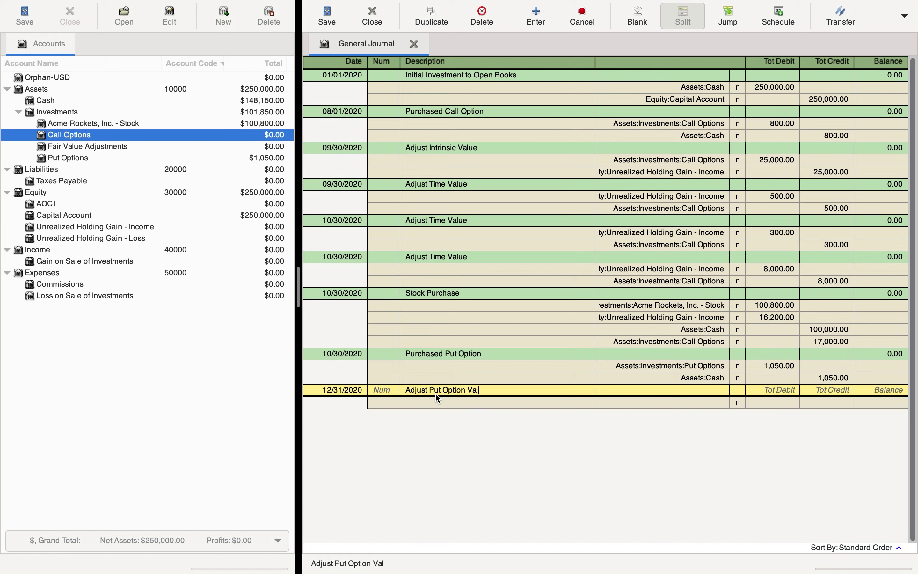
text(ue)
key(Tab)
key(Tab)
key(Tab)
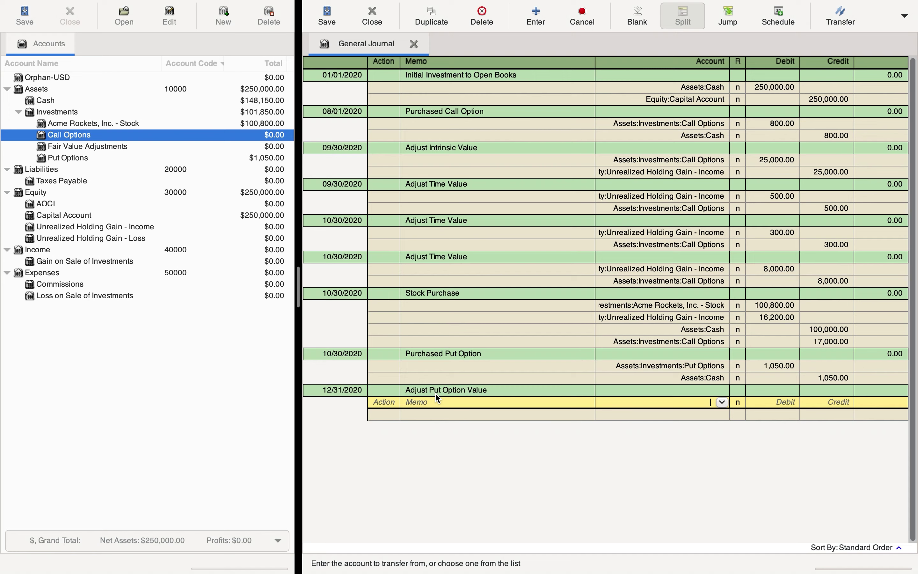
Step: Debit Assets:Investments:Put Options for 4450 in the first Adjust Put Option Value split and go to the second split's account
text(put)
key(Tab)
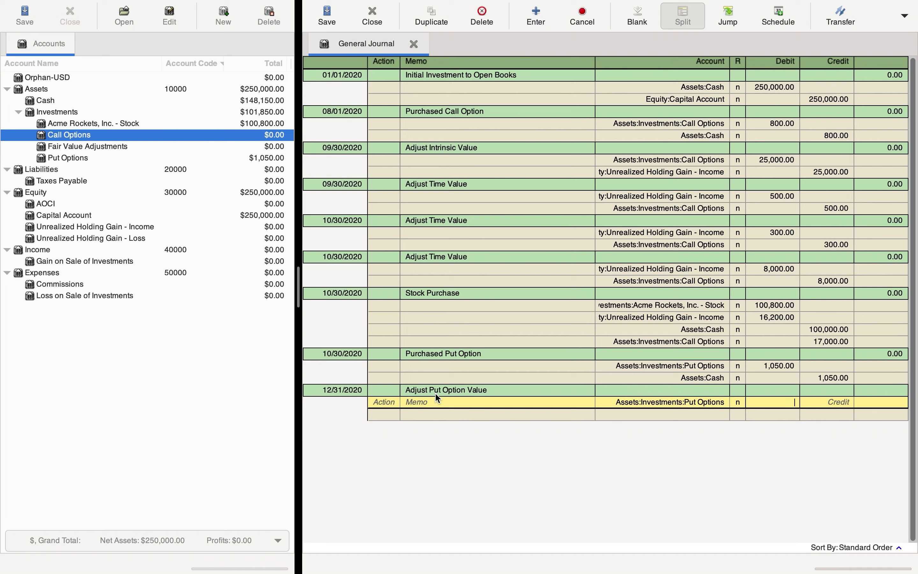
text(4450)
key(Tab)
key(Tab)
key(Tab)
key(Tab)
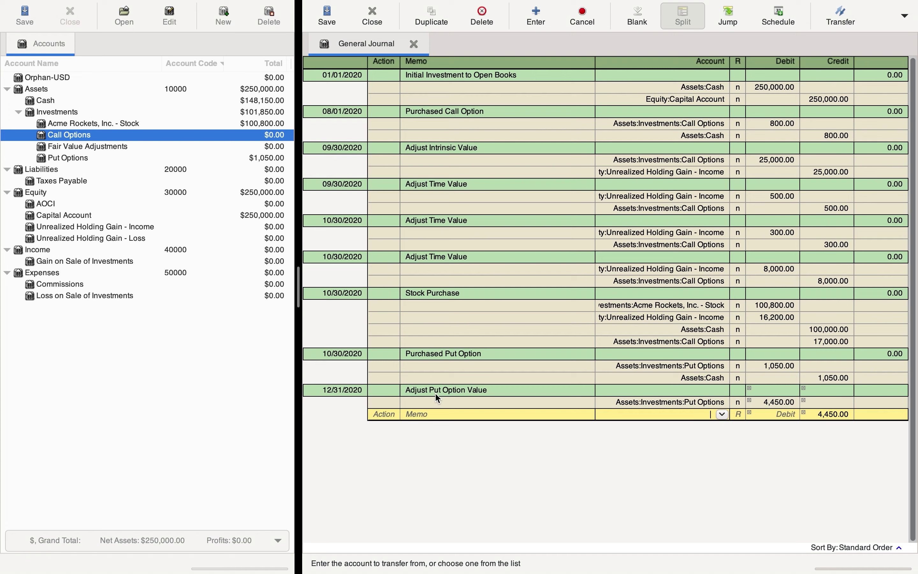
Step: Assign the second split to Equity:Unrealized Holding Gain - Income with the balancing 4,450 credit and record the transaction
text(un)
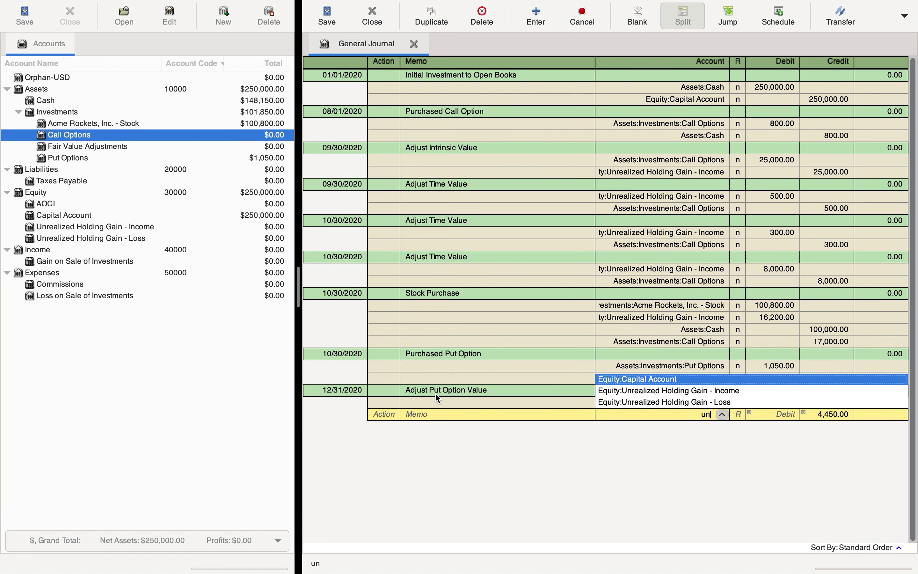
key(Down)
key(Tab)
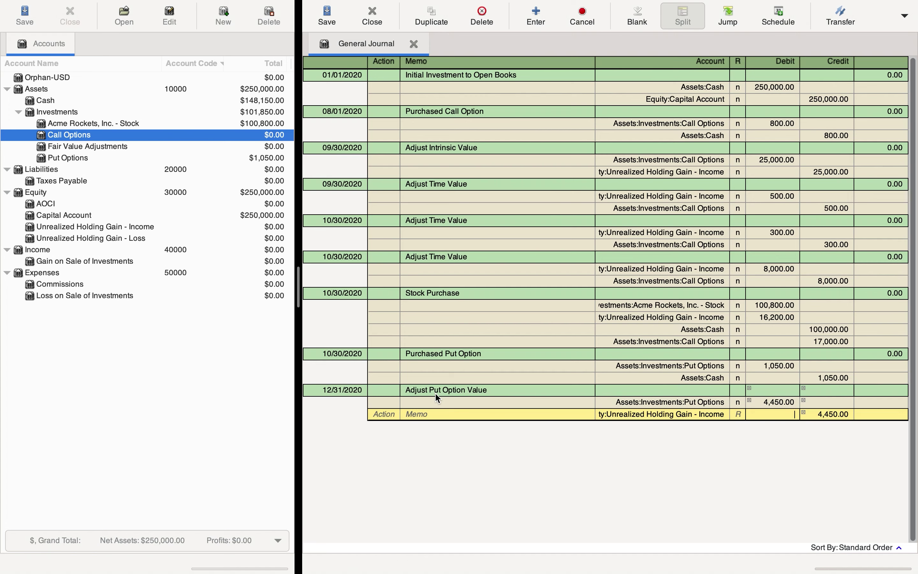
key(Return)
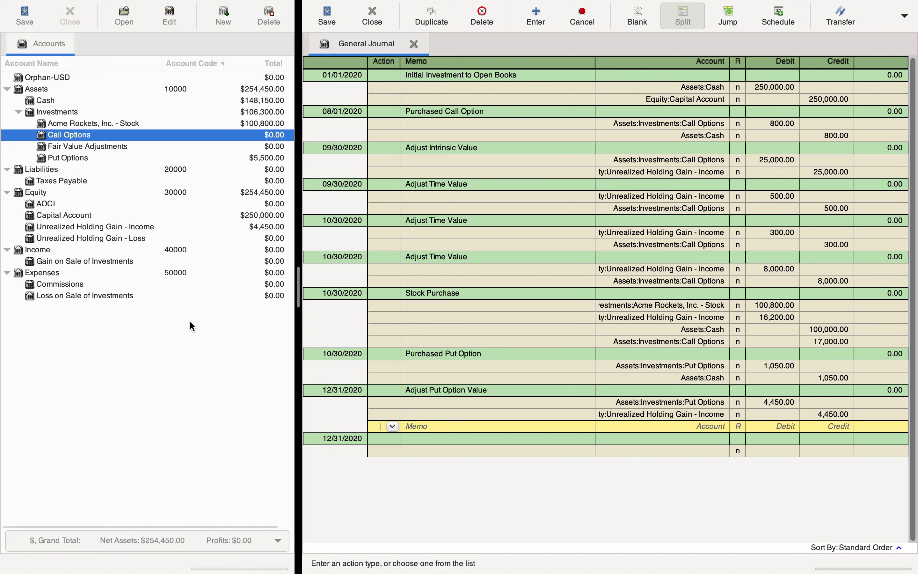
Step: Set the date of the new blank transaction to 01/30/2021
click(147, 227)
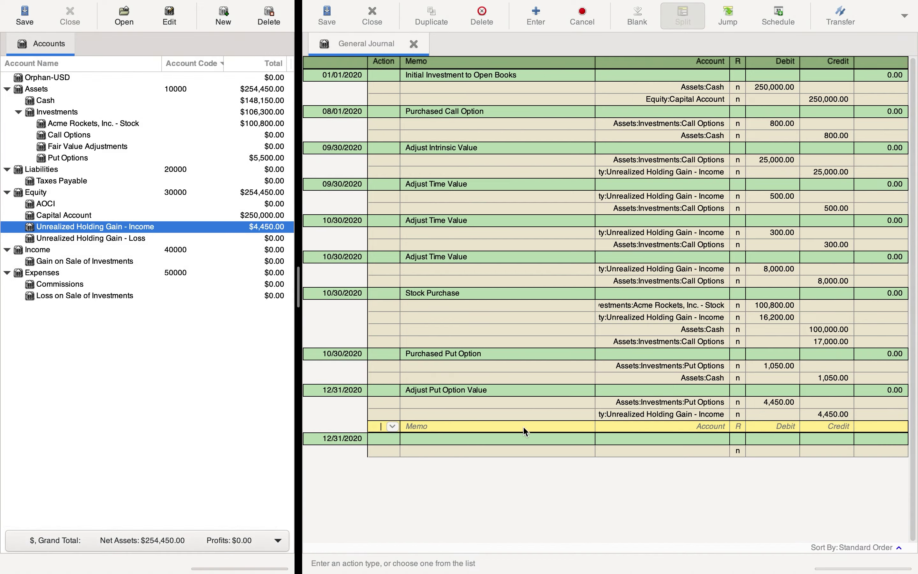
click(338, 440)
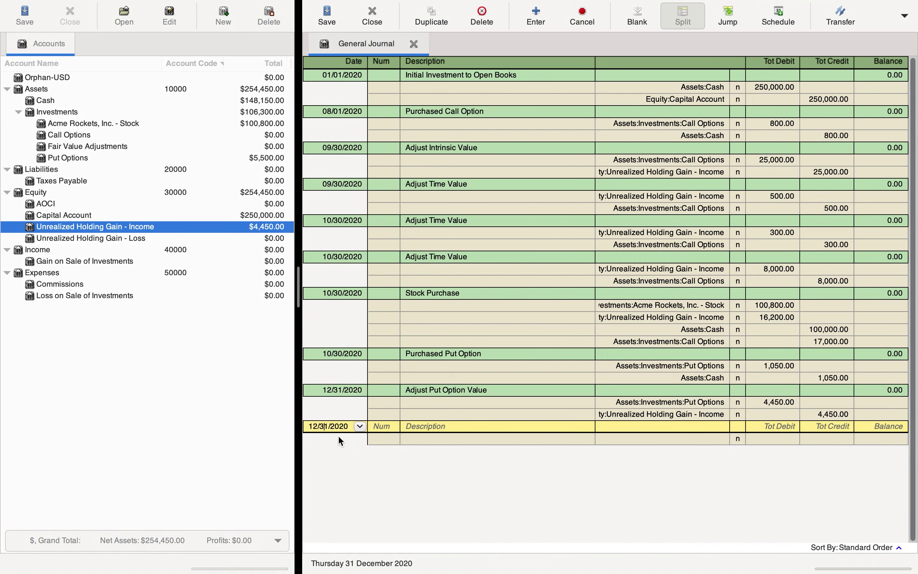
click(359, 426)
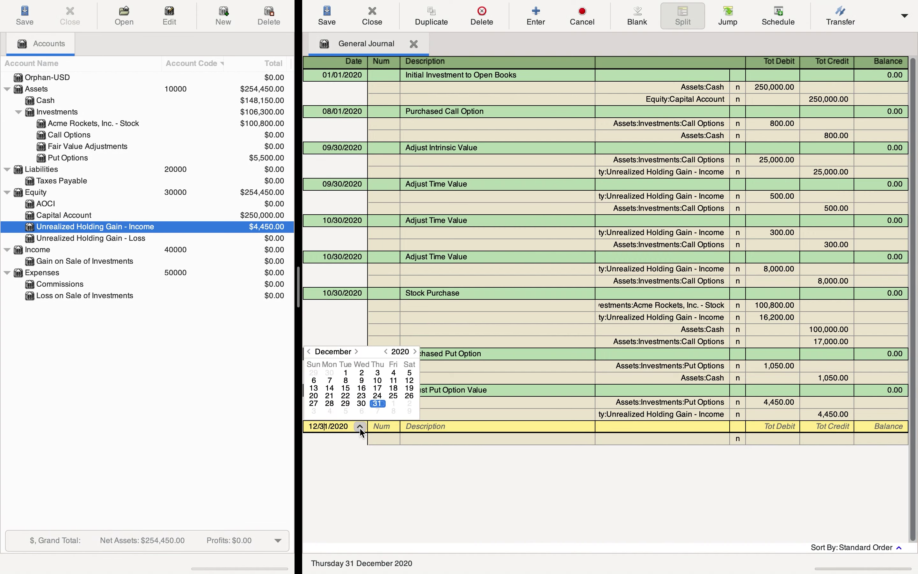
click(355, 351)
click(410, 402)
Step: Enter "Adjust Put Option Value" as the 01/30/2021 transaction's description and go to its first split's account
click(448, 428)
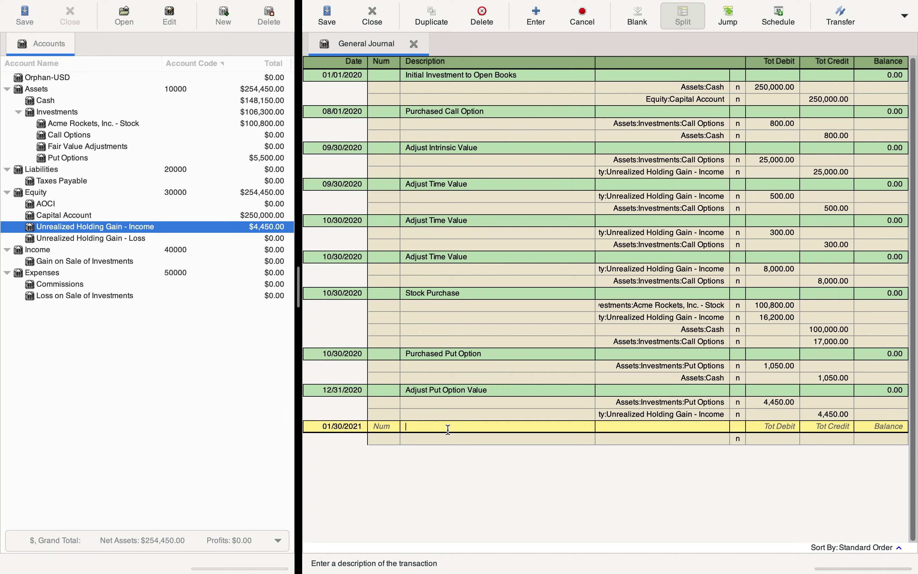
text(Adjust Put Option Value)
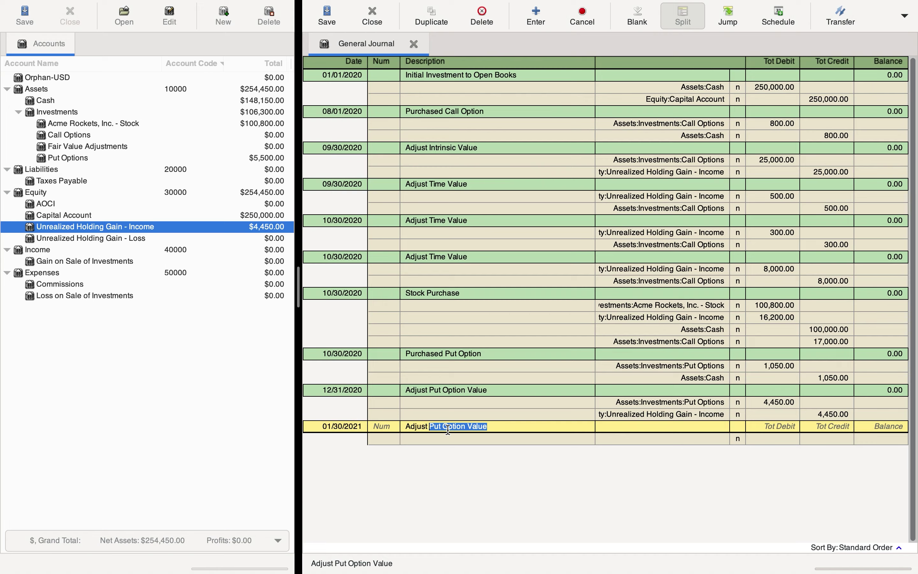
key(Tab)
key(Tab)
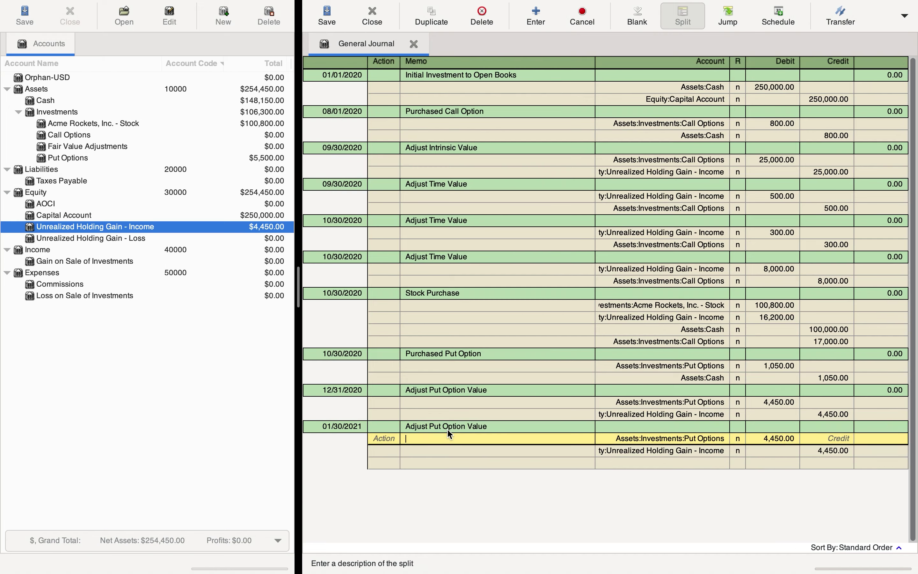
key(Tab)
key(Tab)
key(shift+Tab)
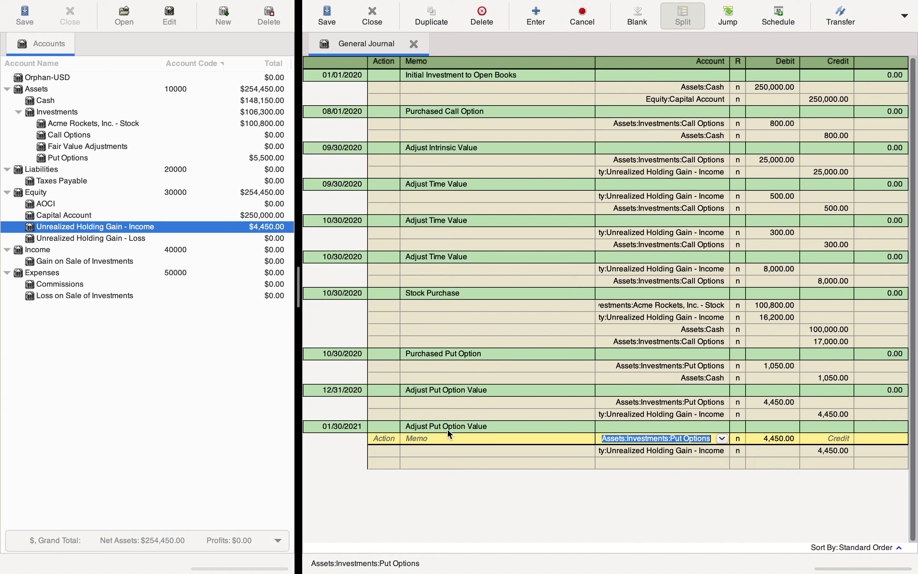
Step: Set the Assets:Investments:Put Options debit to 36550 in the 01/30/2021 adjustment and go to the second split's account
key(Tab)
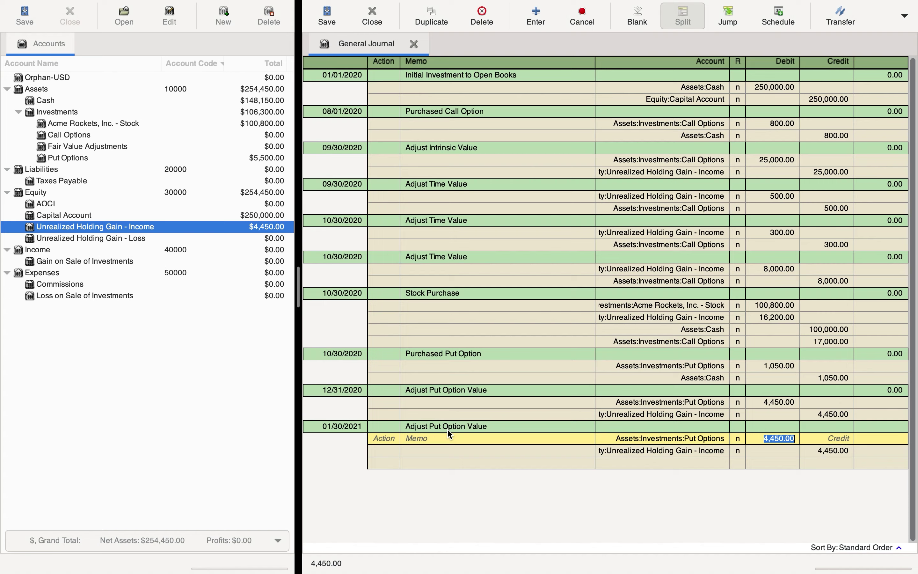
text(36)
text(550)
key(Tab)
key(Tab)
key(Tab)
key(Tab)
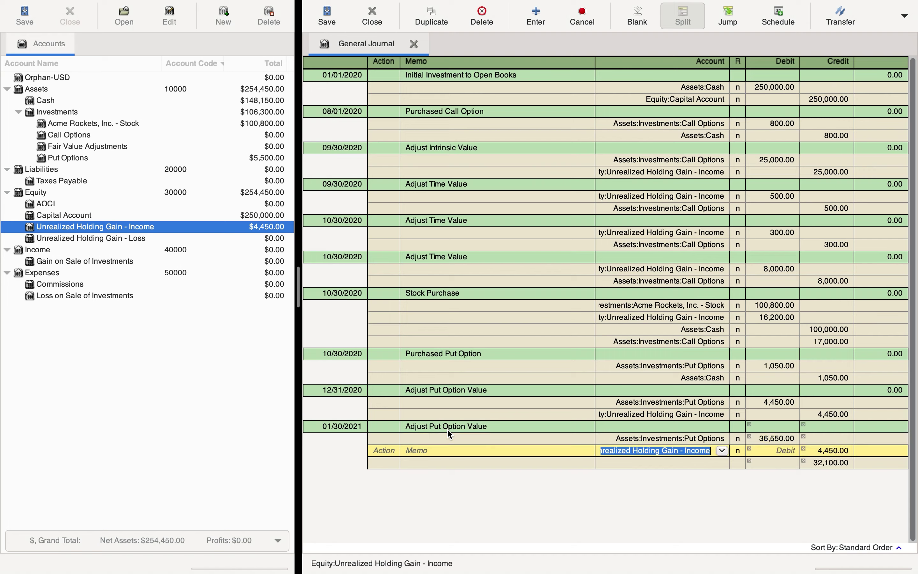
Step: Set the Equity:Unrealized Holding Gain - Income credit to 36,550 and record the 01/30/2021 adjustment
key(Tab)
key(Tab)
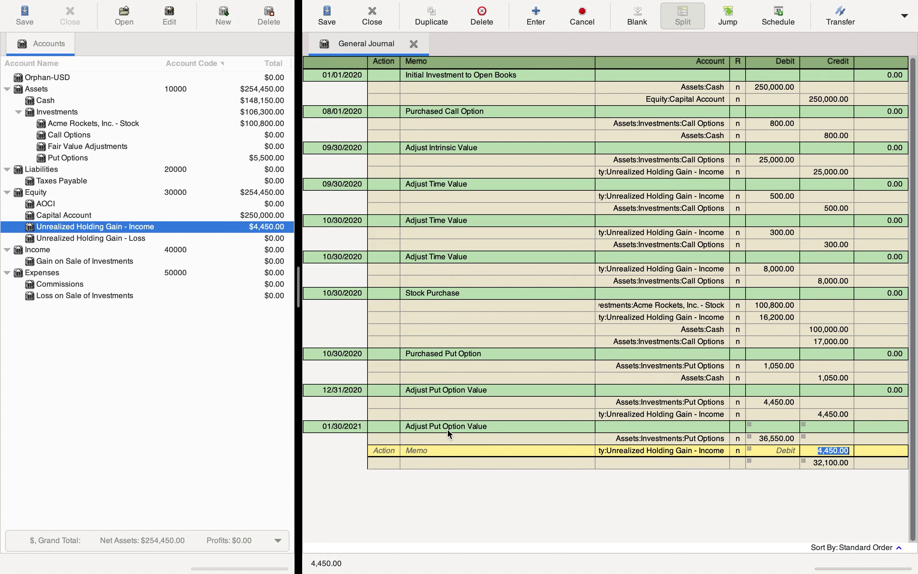
text(36,)
text(550)
key(Tab)
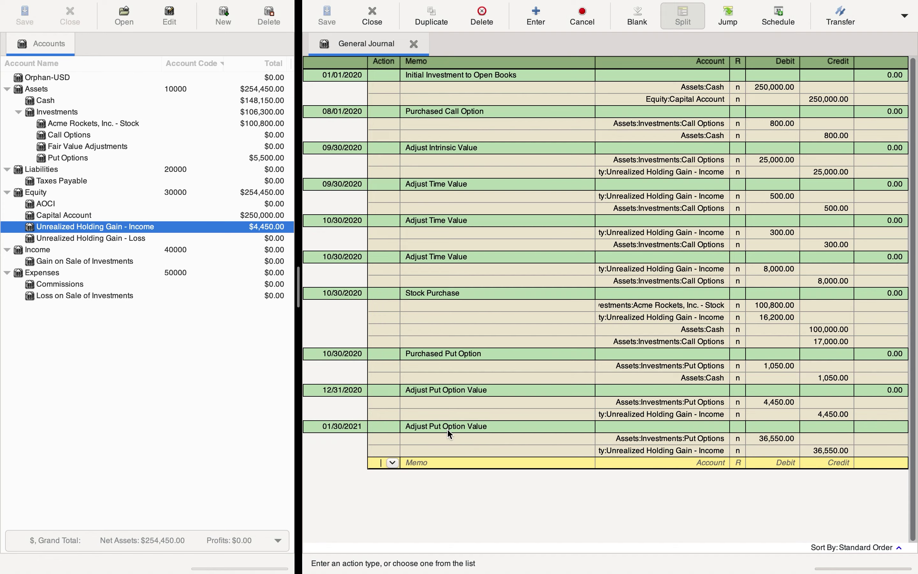
key(Return)
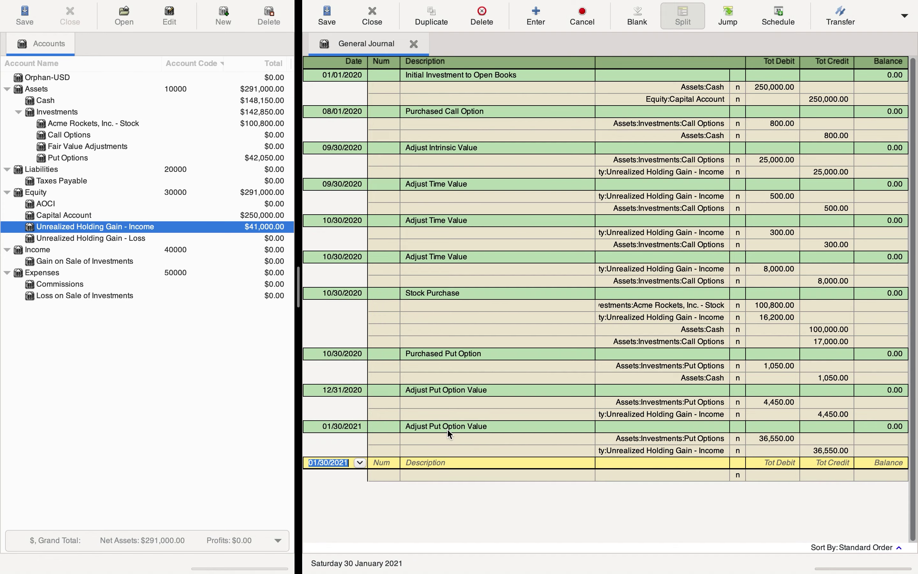
Step: Describe the new 01/30/2021 transaction as "Sell Stock" and go to its first split's account
click(453, 473)
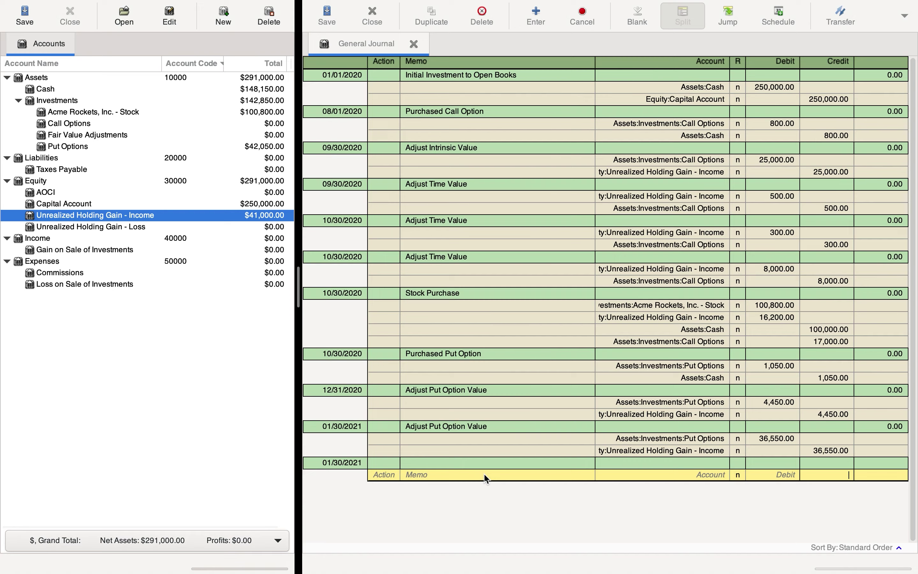
click(489, 461)
text(Sell)
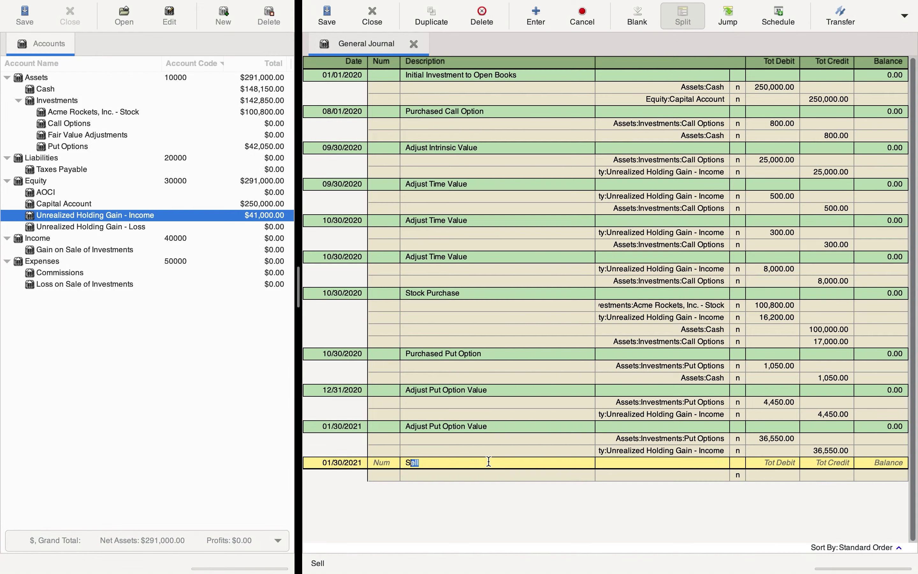
text( Stock)
key(Tab)
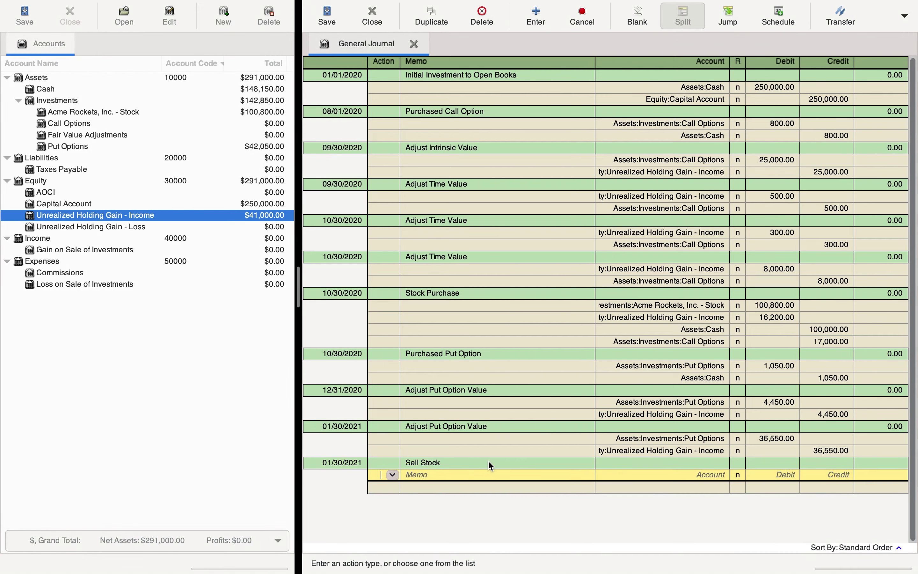
key(Tab)
key(Tab)
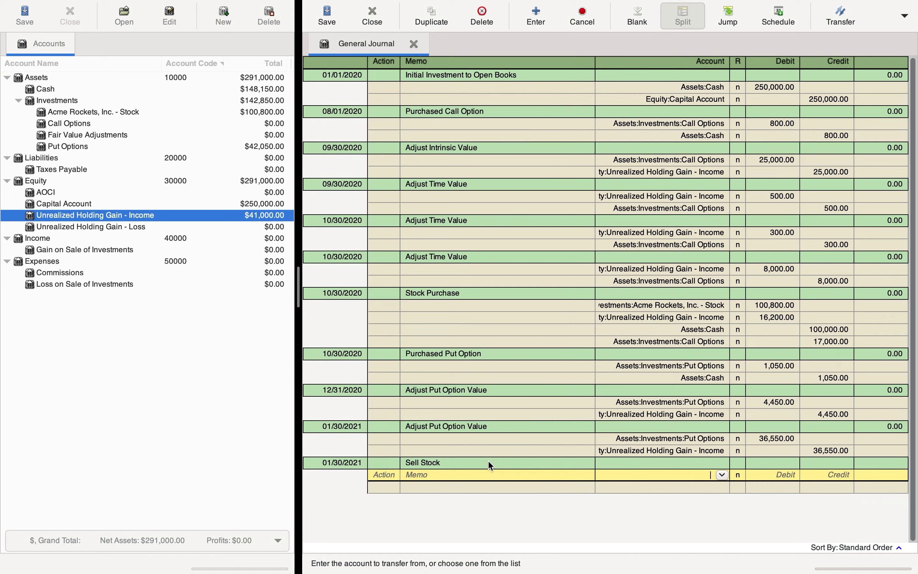
Step: Debit Assets:Cash for 117000 in the first Sell Stock split and go to the second split's account
text(cash)
key(Tab)
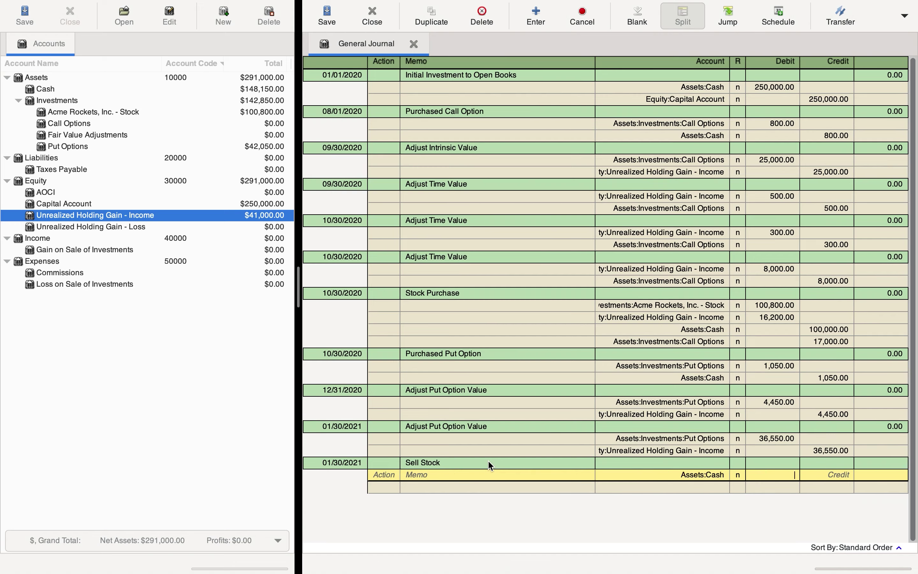
text(117000)
key(BackSpace)
text(0)
key(Tab)
key(Tab)
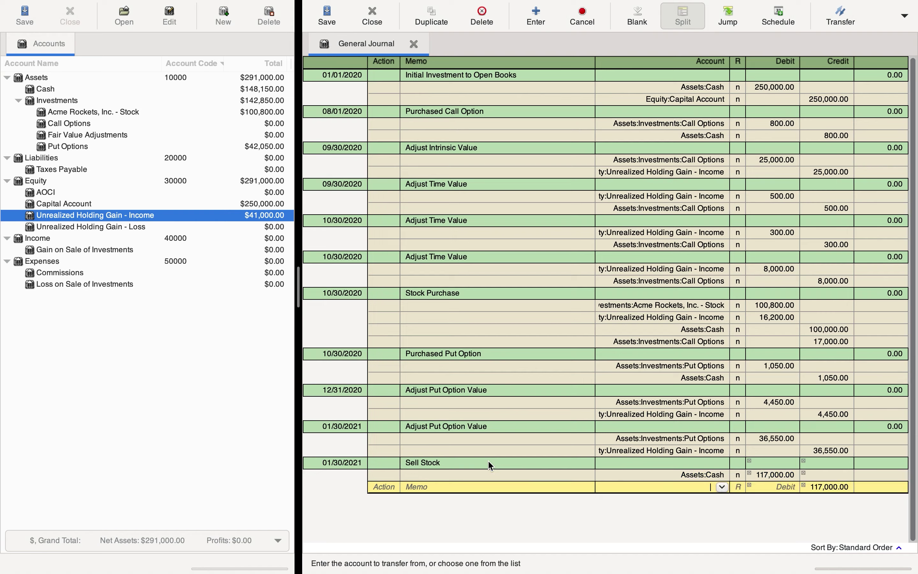
Step: Debit Equity:Unrealized Holding Gain - Income for 41000 in the second Sell Stock split and go to the third split's account
text(unre)
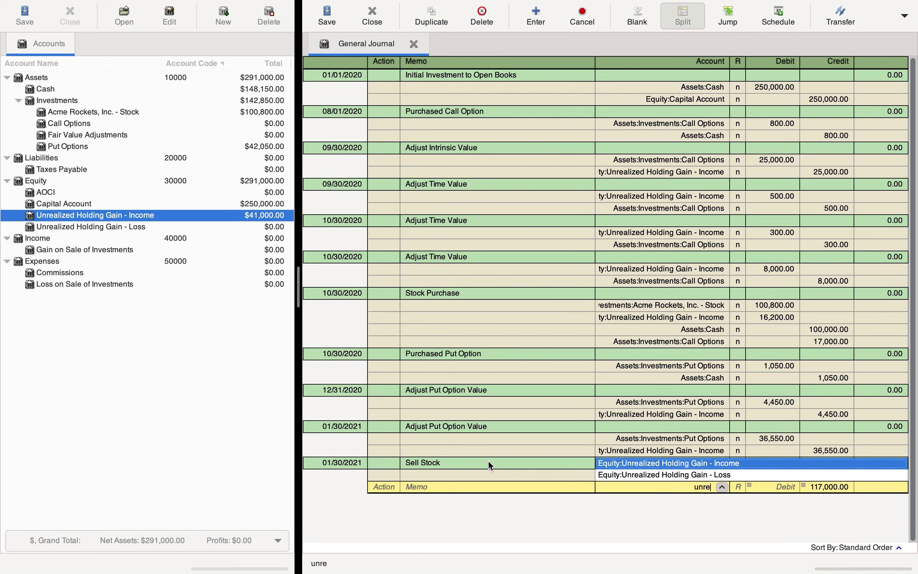
key(Tab)
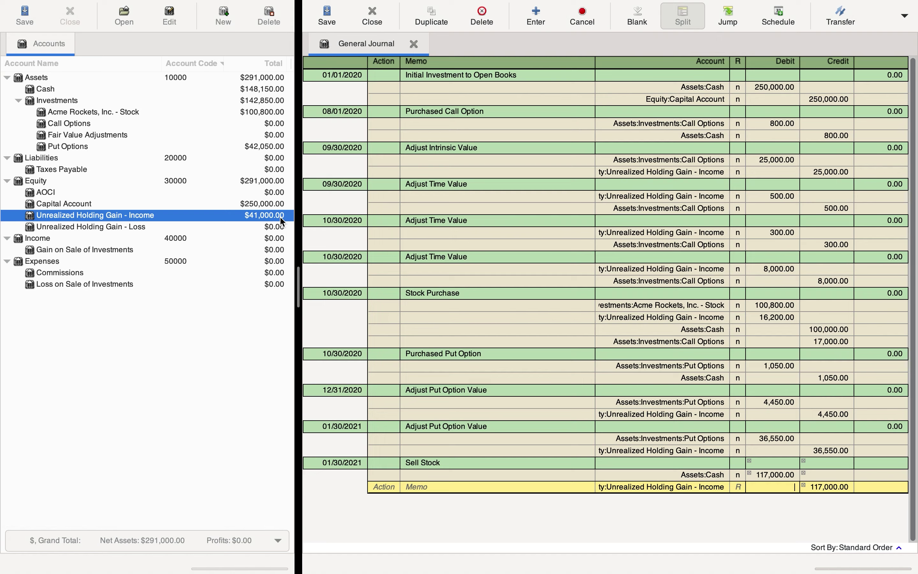
text(41000)
key(Tab)
key(Tab)
key(Tab)
key(Tab)
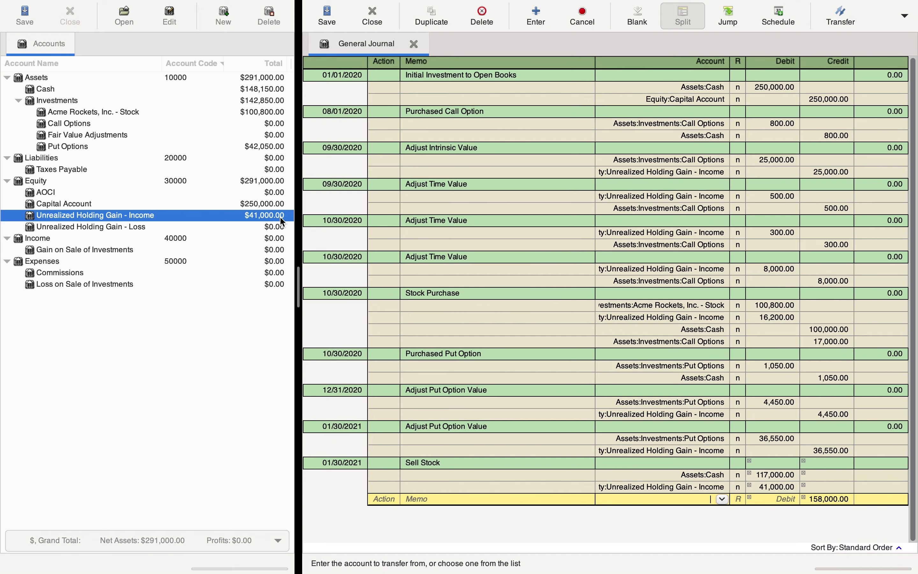
Step: Credit the Acme Rockets, Inc. - Stock account for 100800 in the third Sell Stock split, leaving its debit empty, and go to the fourth split's account
text(Acme)
key(Tab)
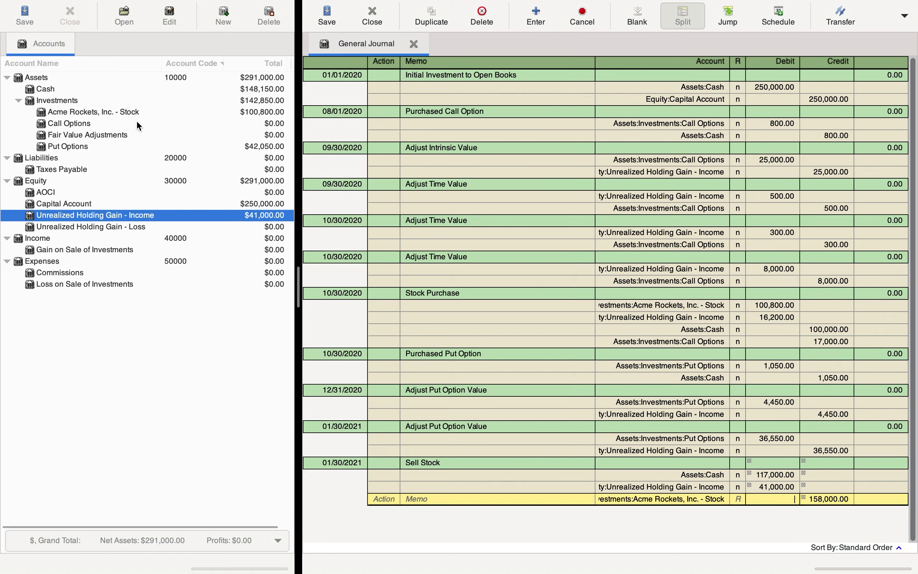
click(151, 112)
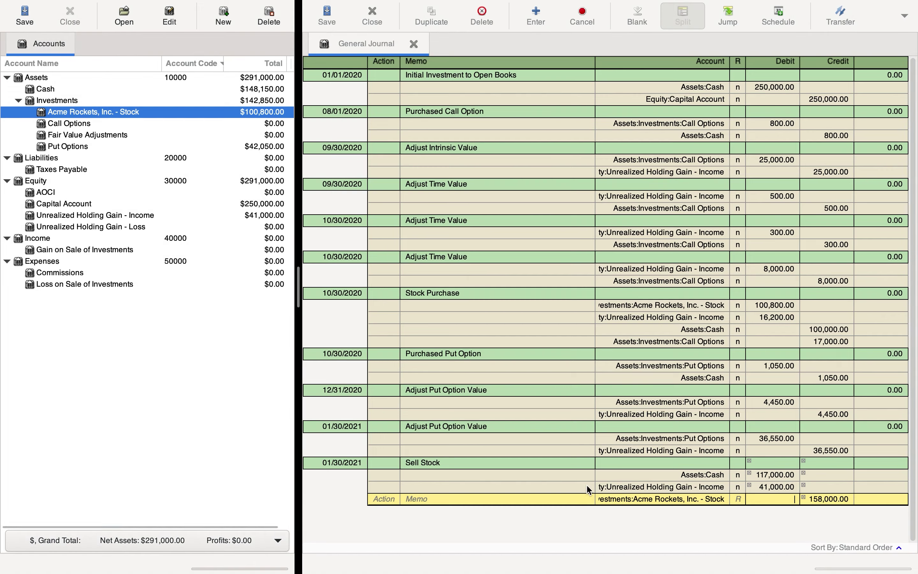
click(771, 499)
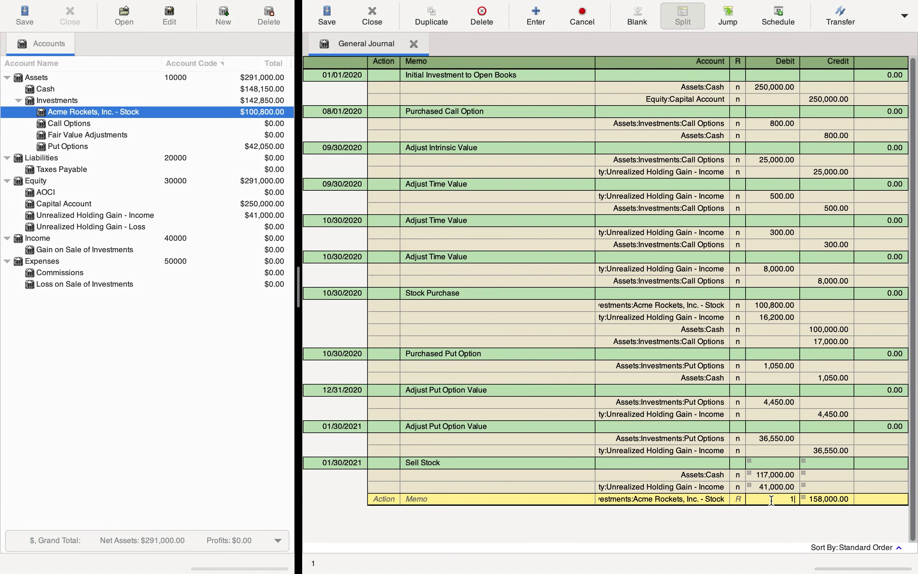
text(100800)
key(Tab)
key(BackSpace)
text(100800)
key(BackSpace)
text(0)
key(shift+Tab)
key(BackSpace)
key(Tab)
key(Tab)
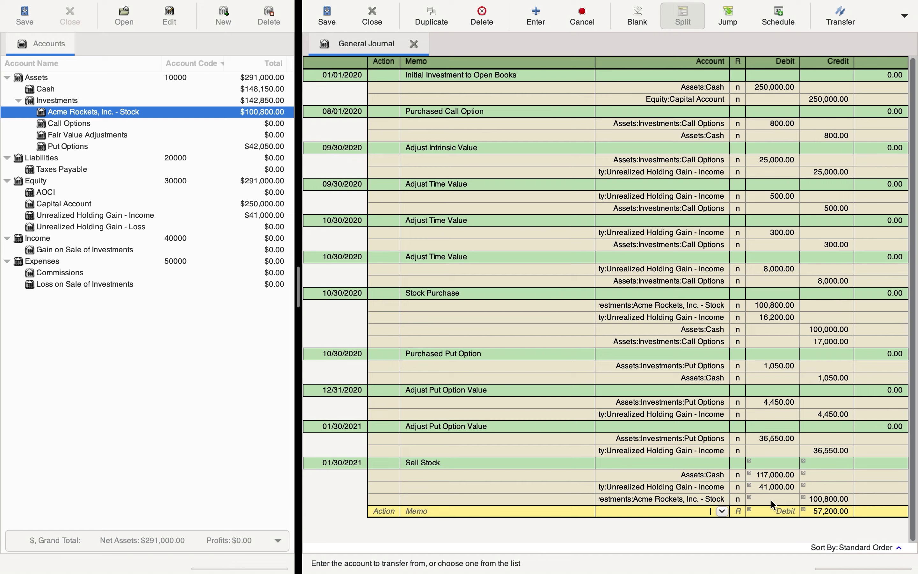
Step: Credit Assets:Investments:Put Options for 42050 in the fourth Sell Stock split and go to the fifth split's account
text(put)
key(Tab)
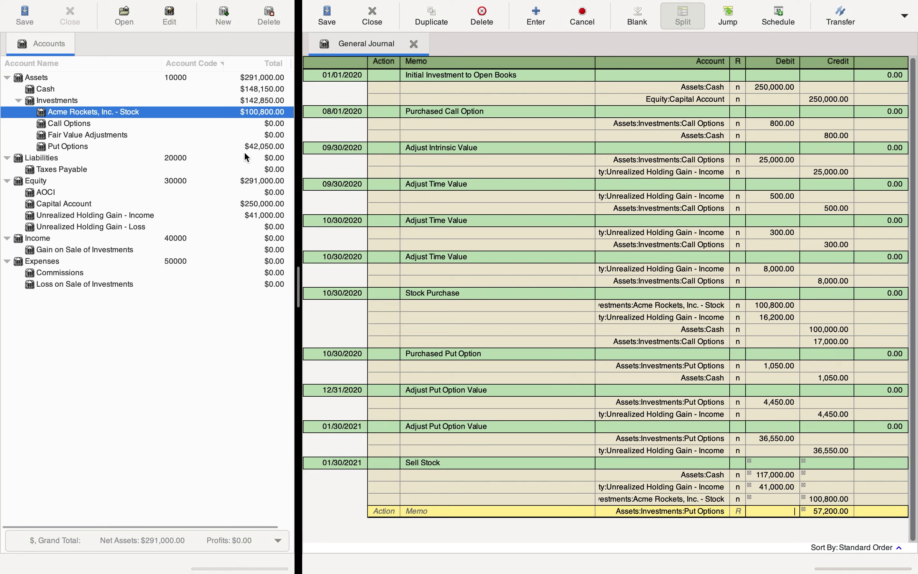
click(264, 147)
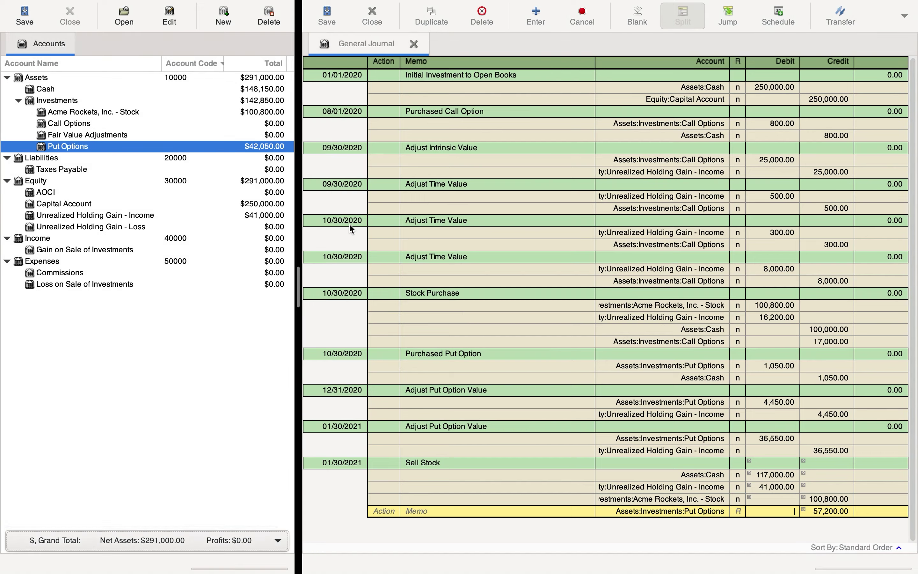
click(828, 512)
double_click(828, 512)
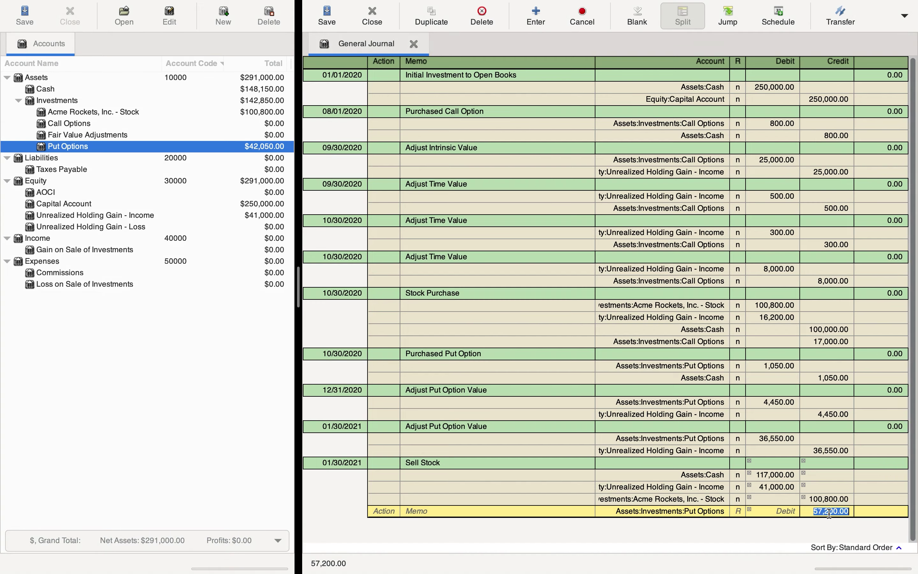
text(42)
text(050)
key(Tab)
key(Tab)
key(Tab)
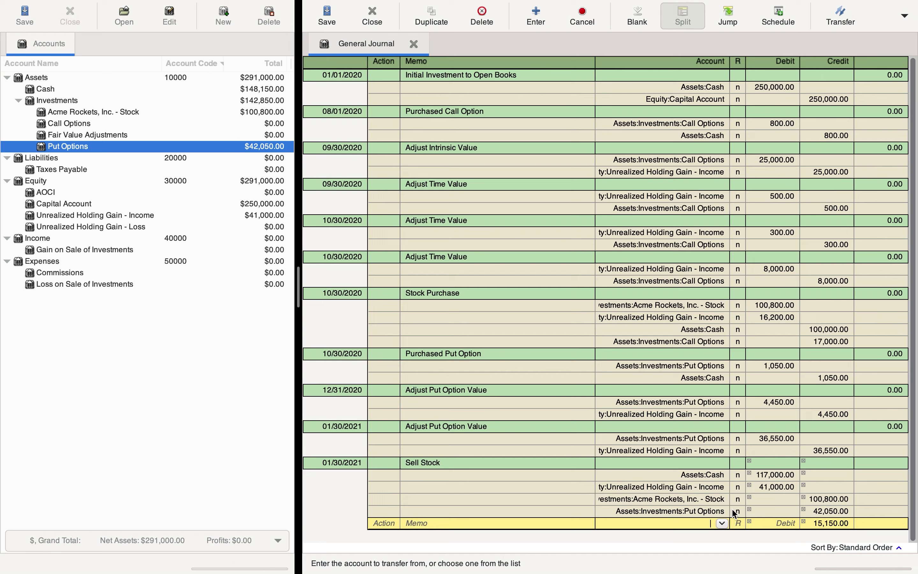
Step: Assign the fifth split to Income:Gain on Sale of Investments with the balancing 15,150 credit, record the transaction and select that account in the account list
text(gain)
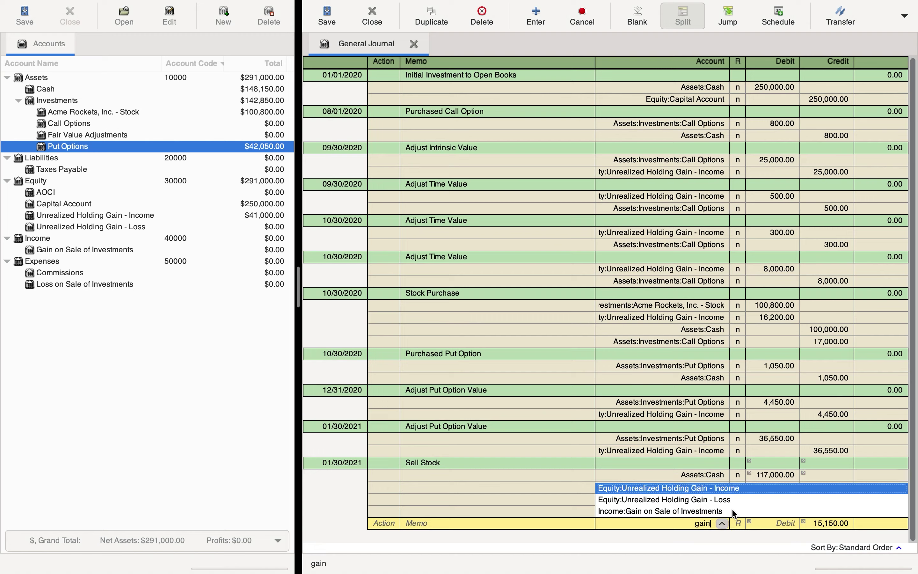
key(Down)
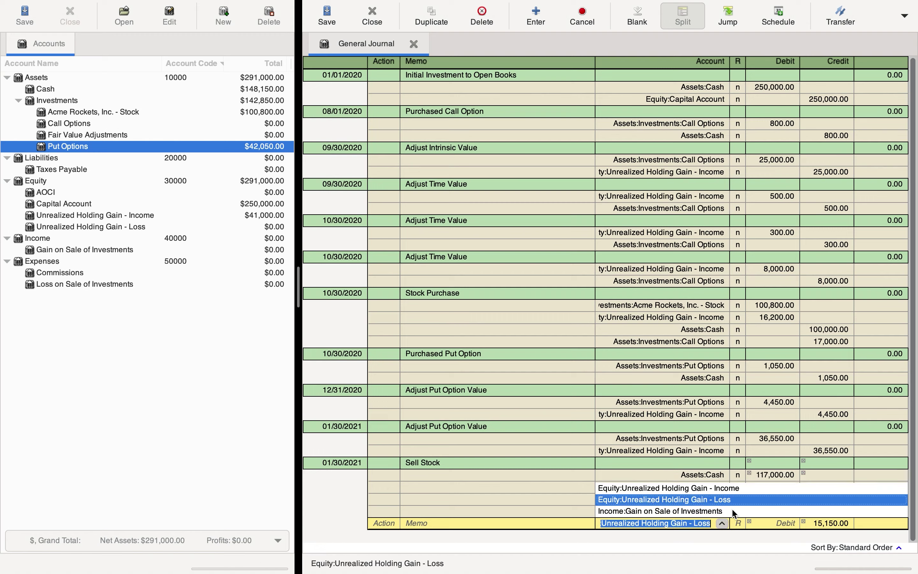
key(Down)
key(Tab)
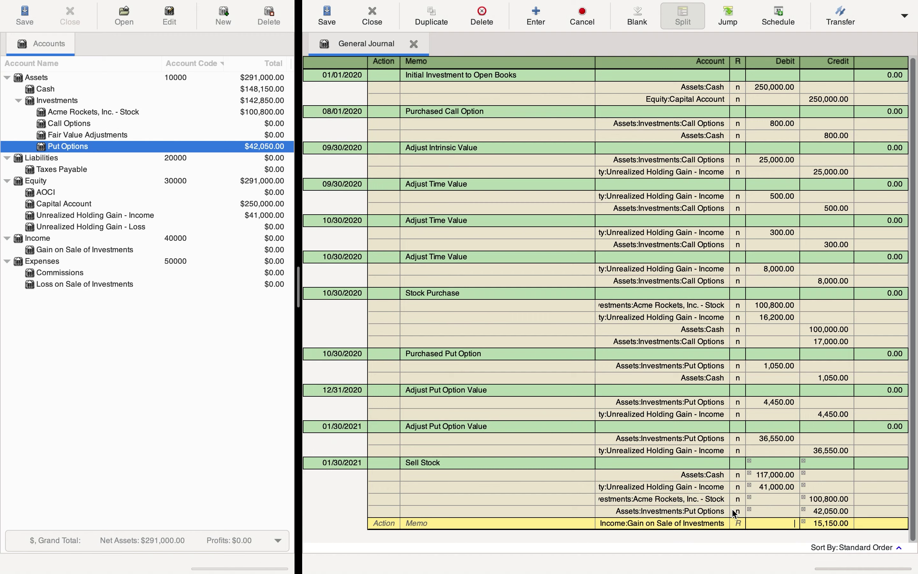
key(Return)
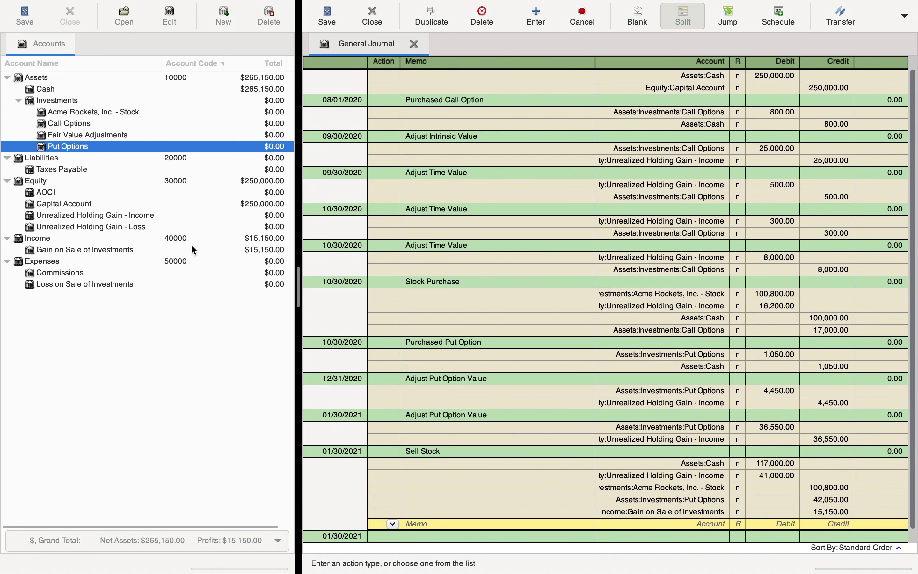
click(130, 248)
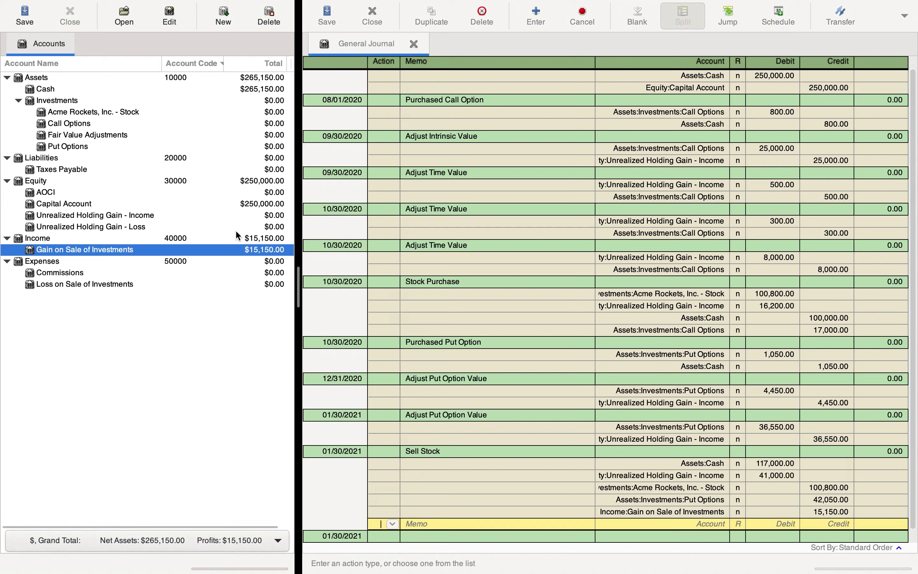